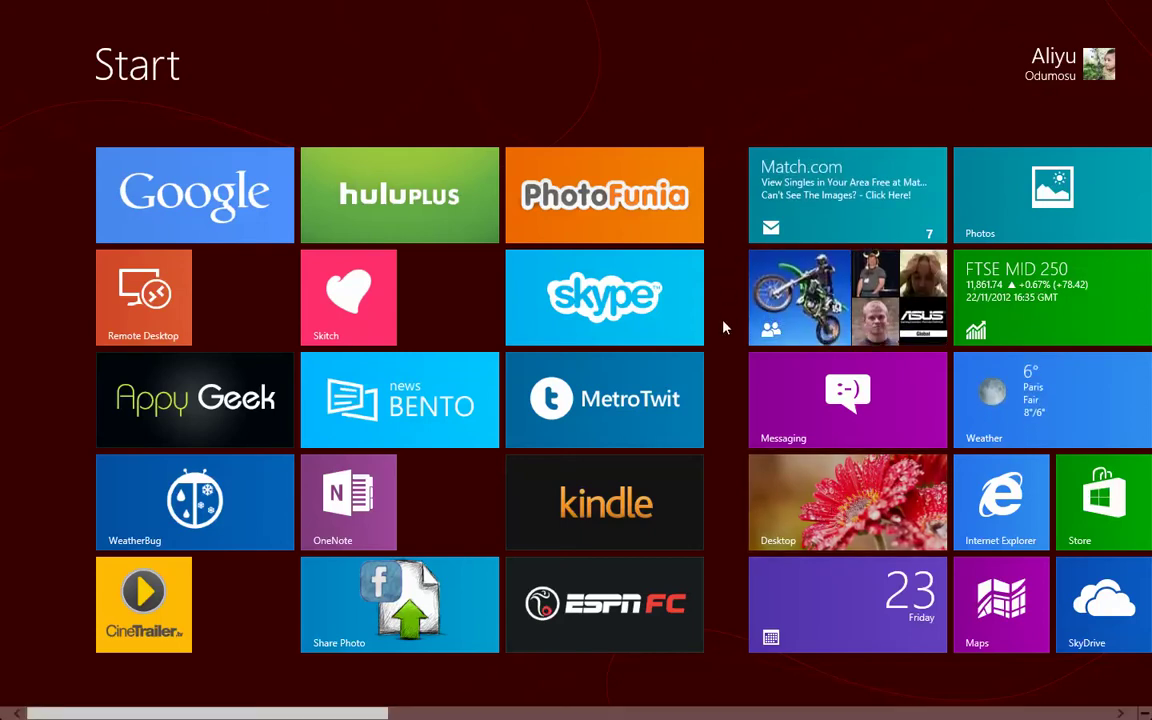
- Select the Desktop tile on the Windows 8 Start screen to show the flower-wallpaper desktop
click(862, 517)
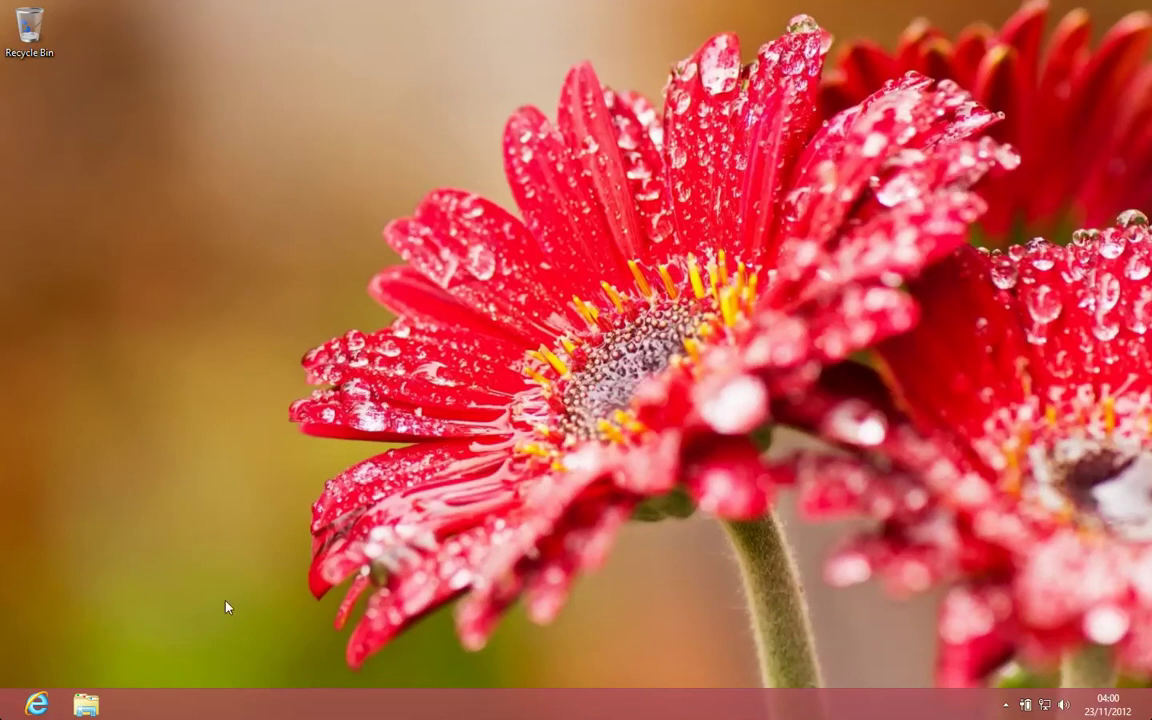
- Switch to Chrome and scroll through the lee-soft.com ViStart start-menu page
key(ctrl+Left)
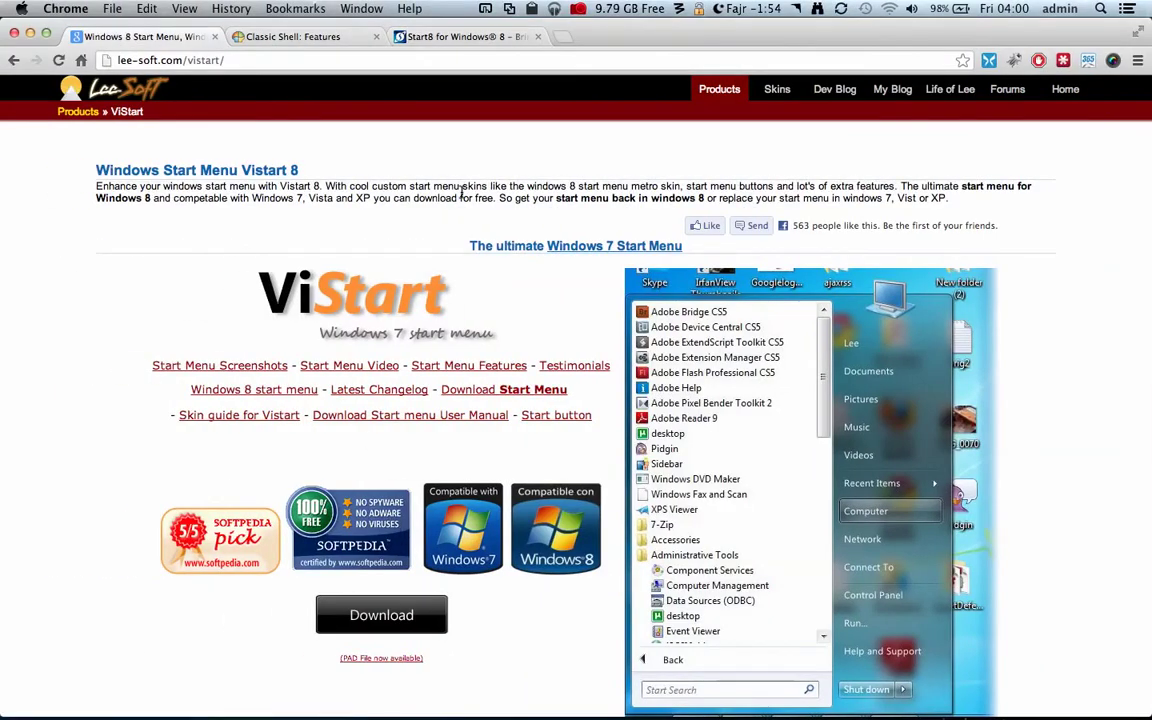
scroll(462, 192, down, 5)
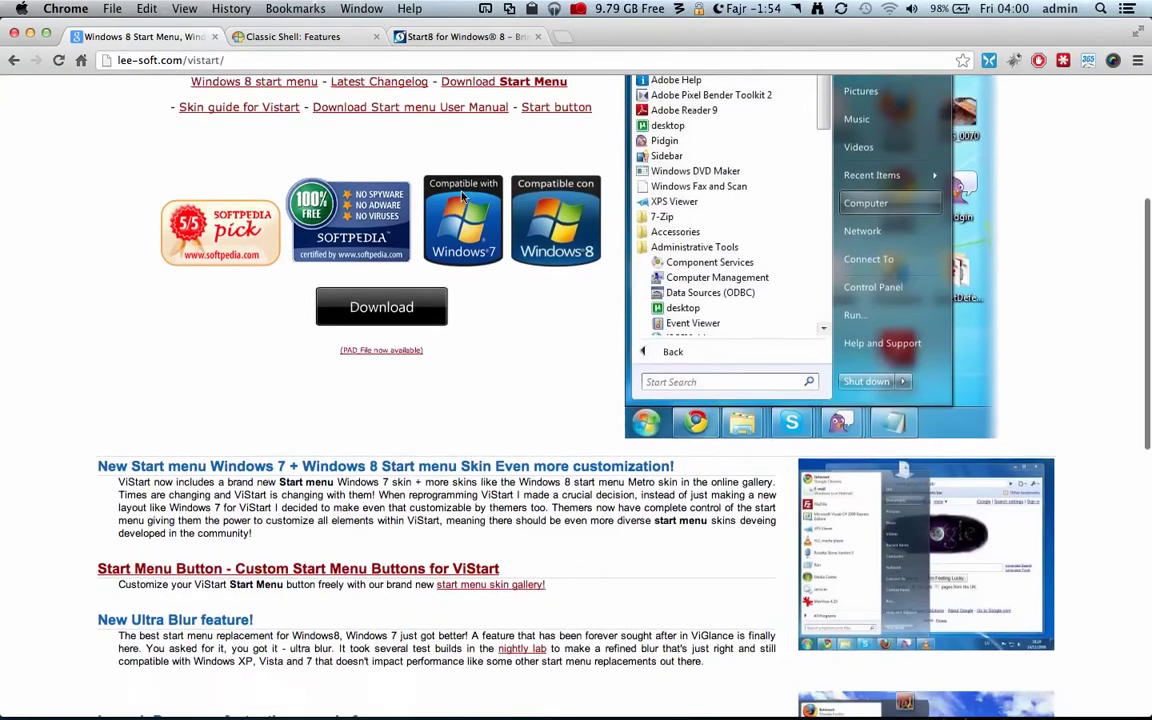
scroll(462, 192, up, 5)
scroll(462, 192, down, 5)
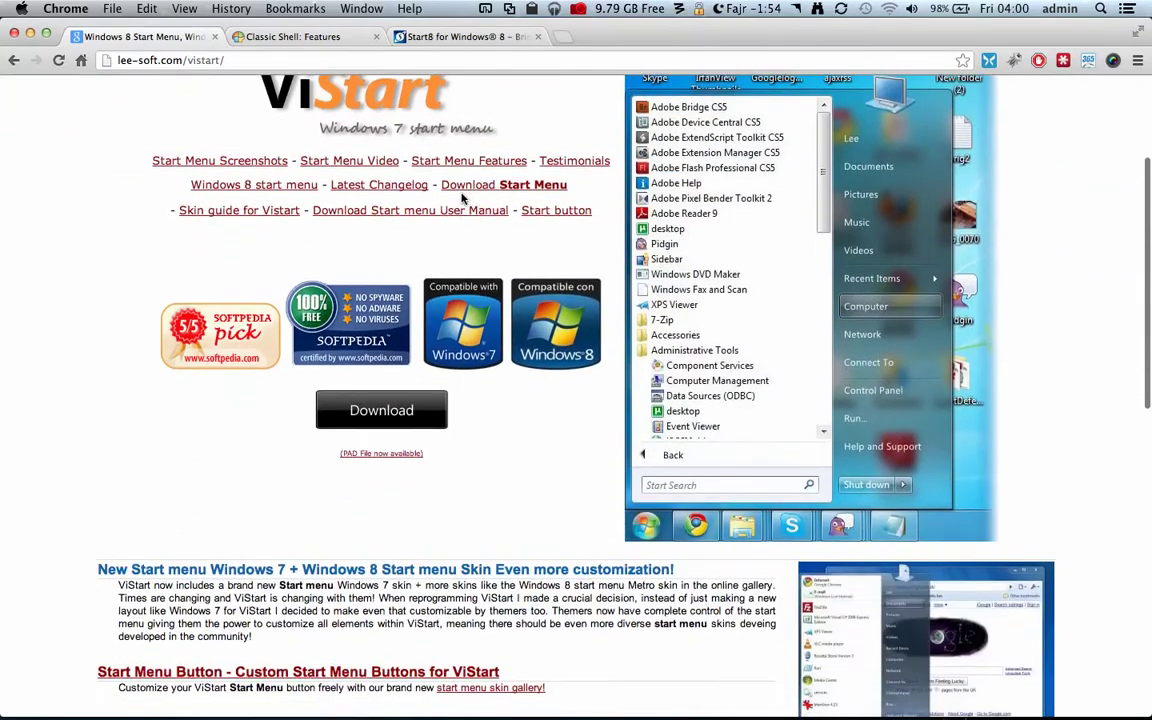
scroll(462, 199, down, 5)
scroll(462, 195, up, 10)
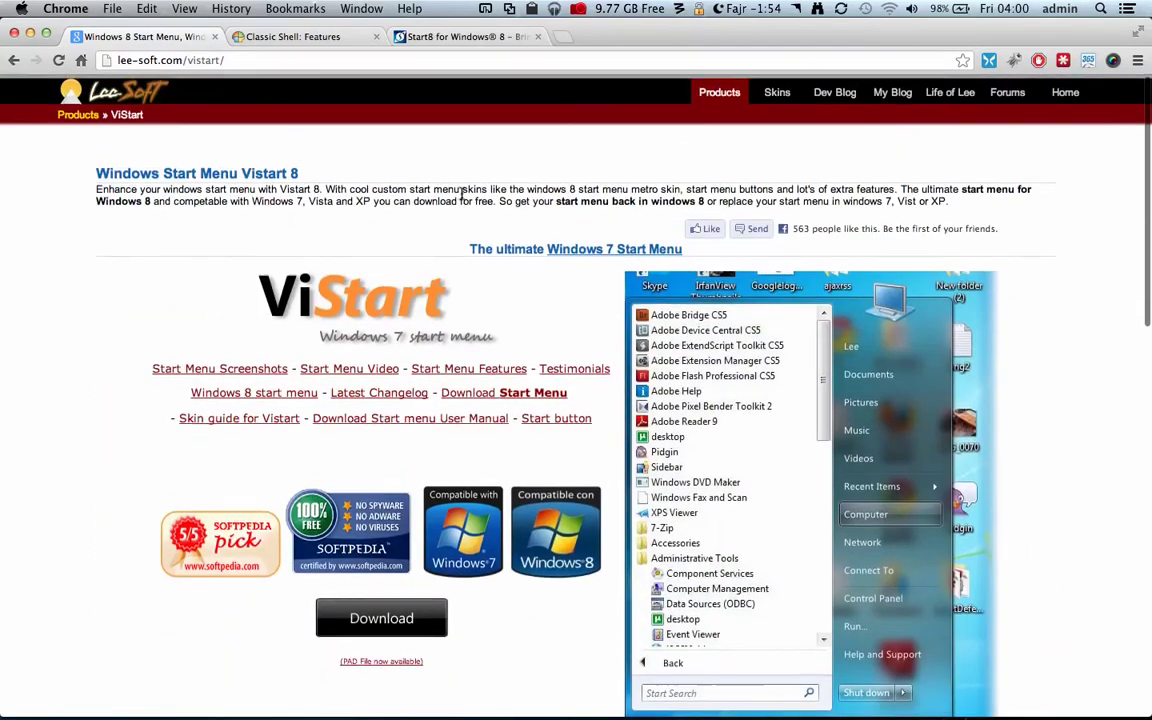
scroll(1011, 364, down, 1)
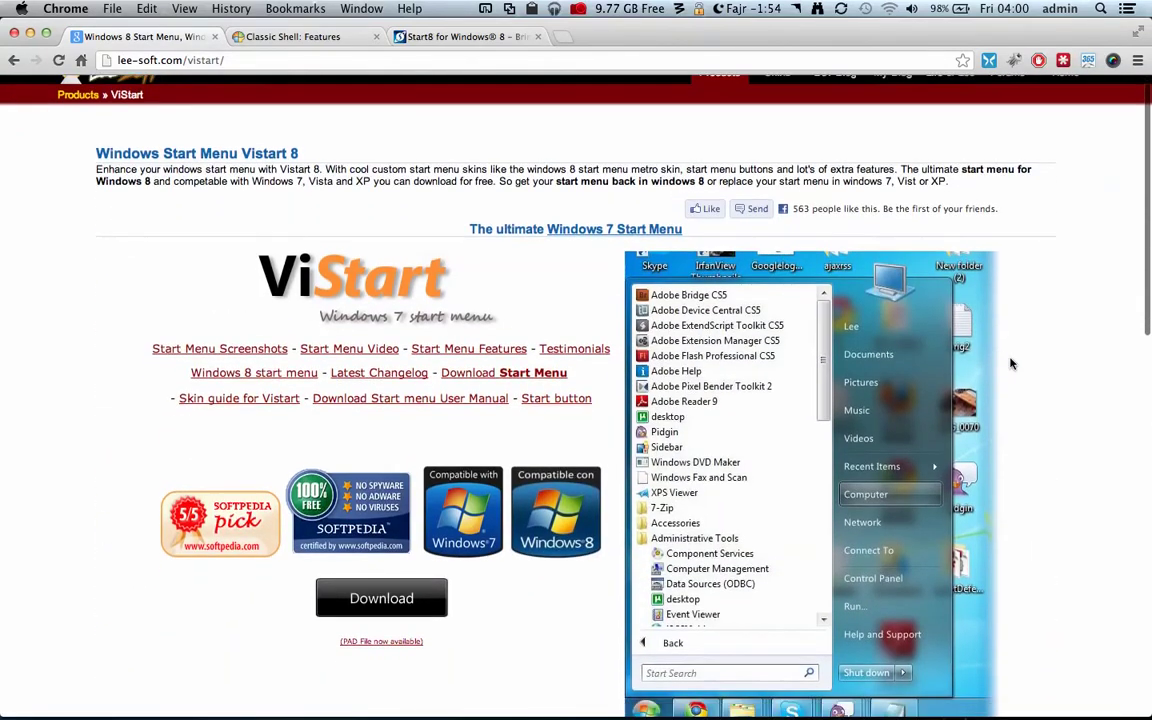
scroll(1011, 364, up, 1)
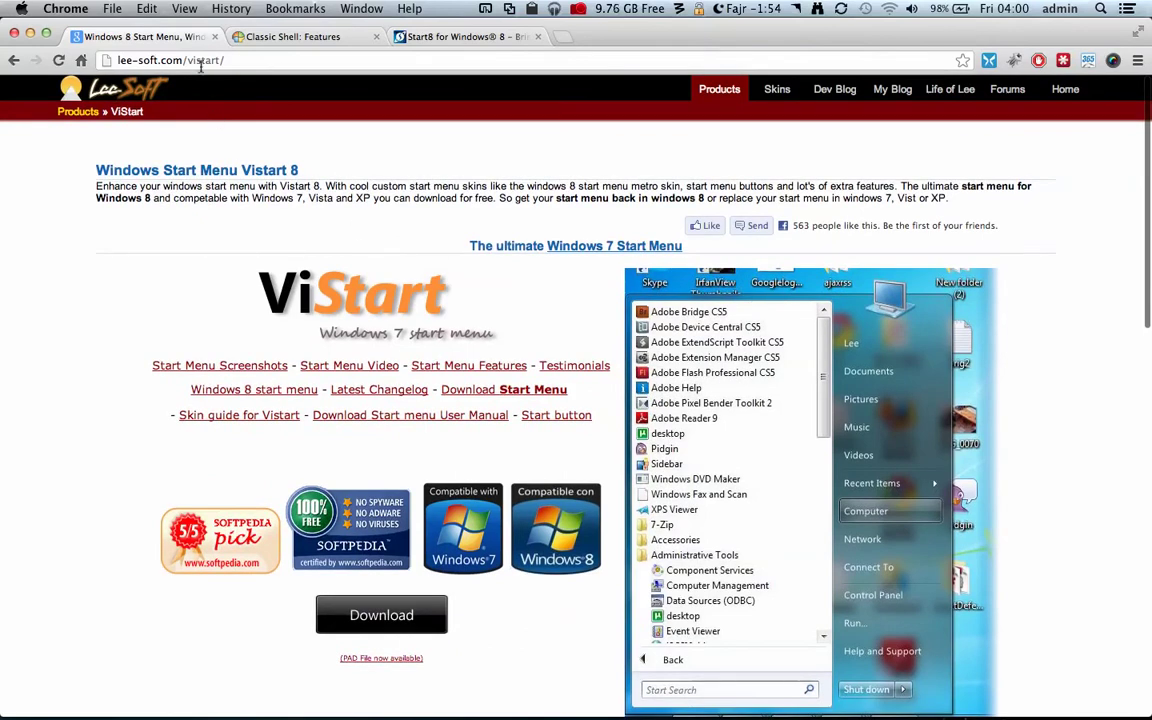
- Highlight 'Vistart 8' in the page heading, clear it, and scroll the page again
drag(297, 170, 251, 169)
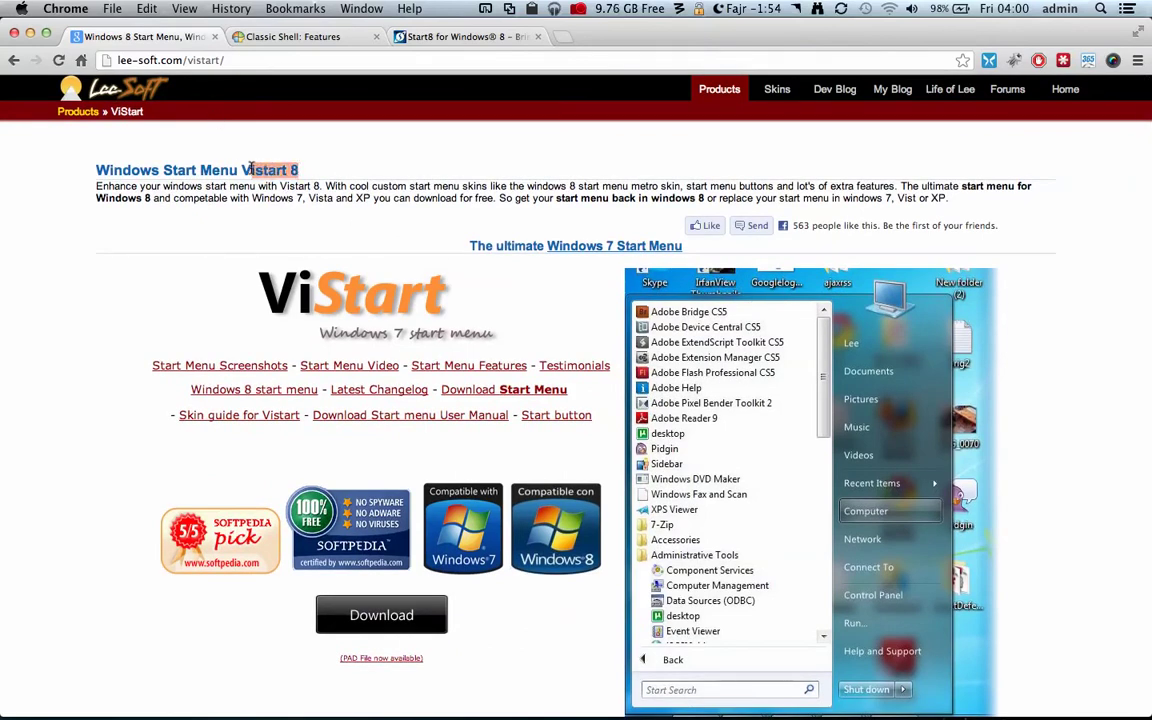
click(397, 249)
scroll(397, 249, down, 5)
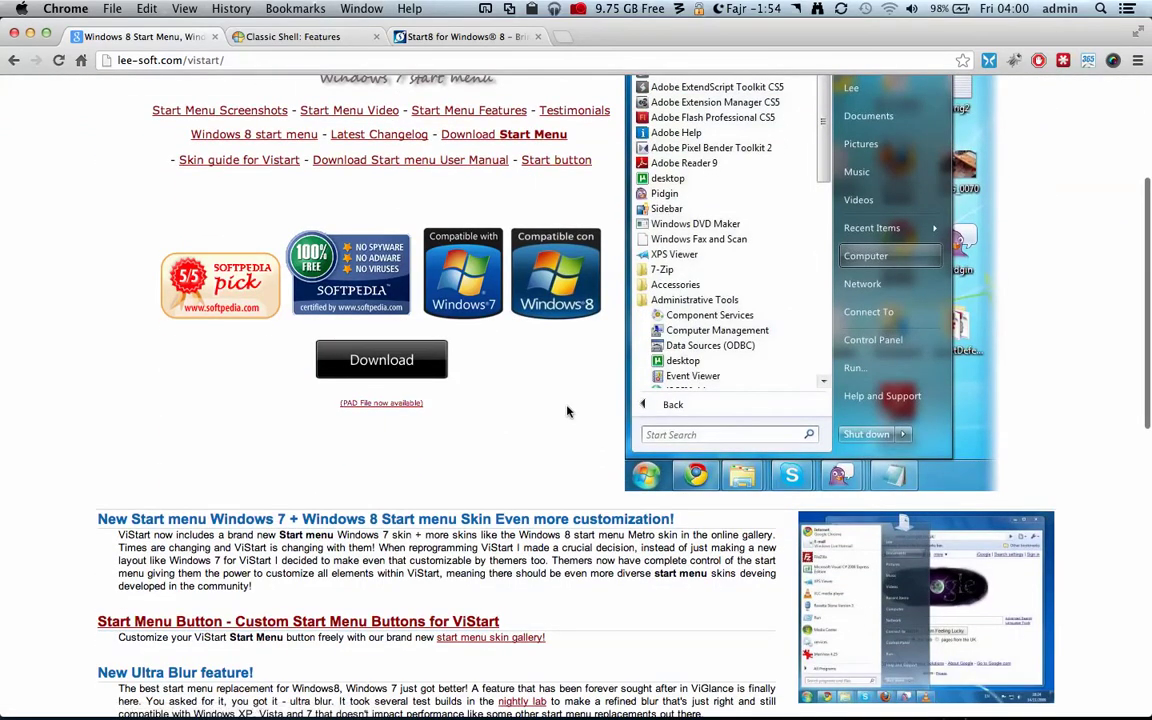
scroll(509, 364, up, 5)
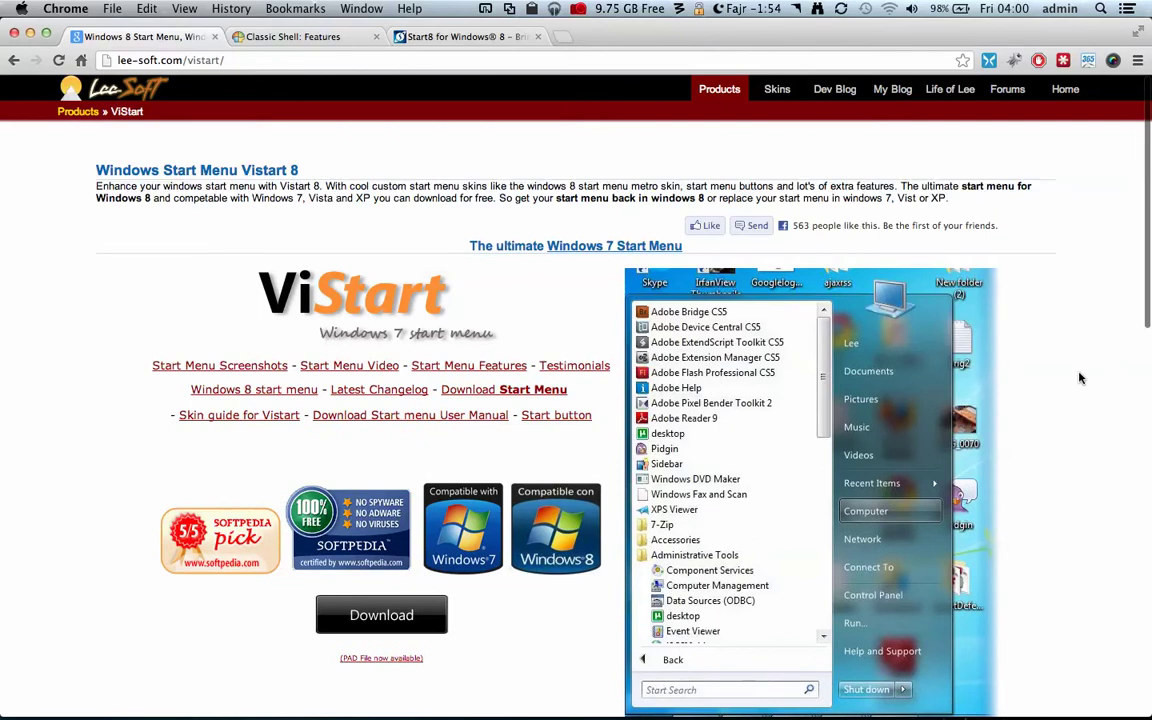
scroll(1079, 378, down, 5)
scroll(1077, 378, up, 5)
- Switch to the 'Classic Shell: Features' tab and scroll through its Classic Start Menu feature list
click(293, 37)
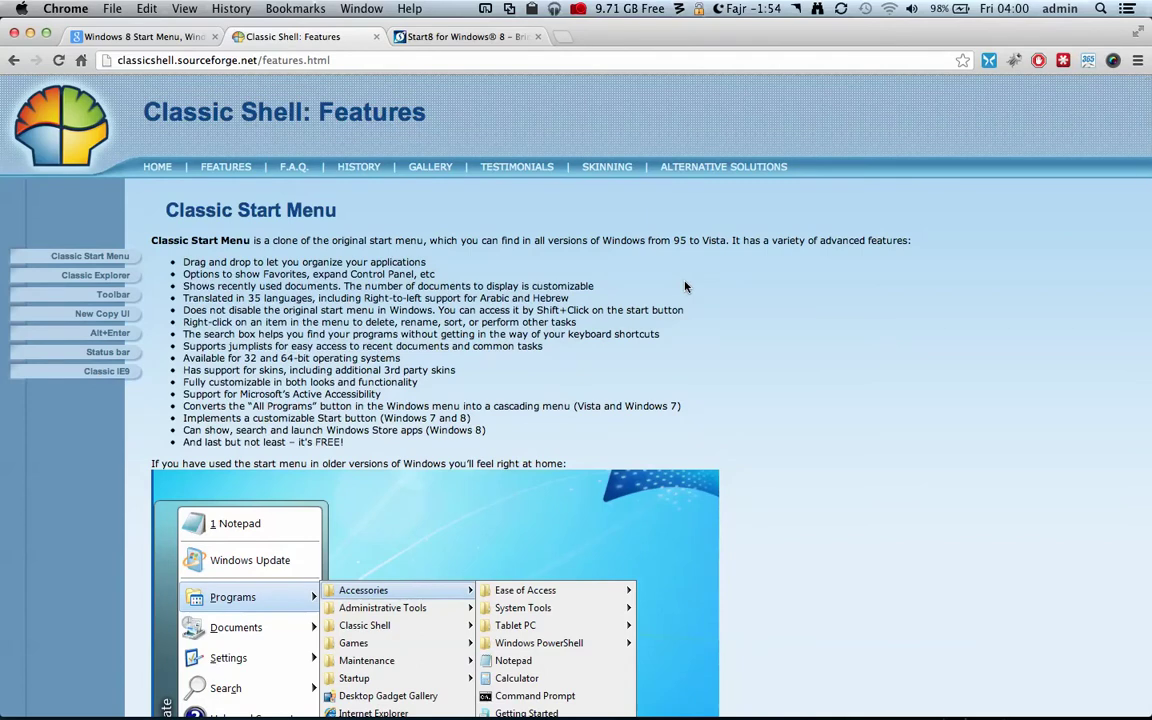
scroll(795, 308, down, 1)
scroll(795, 308, down, 10)
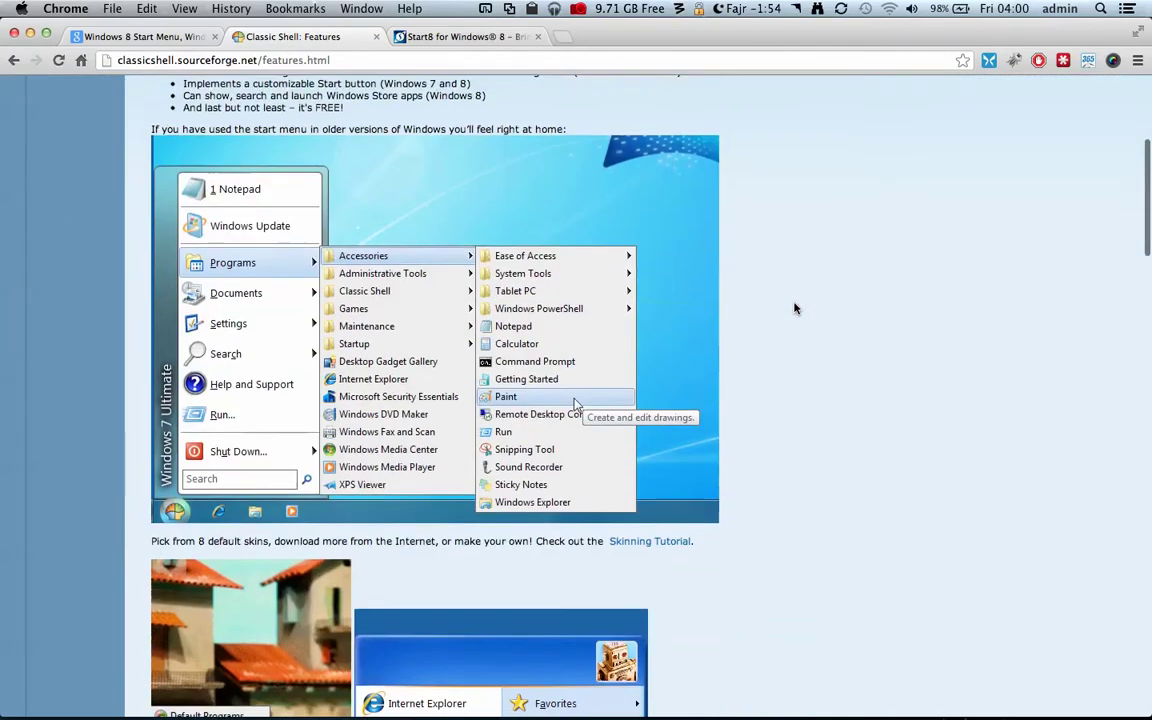
scroll(795, 308, down, 10)
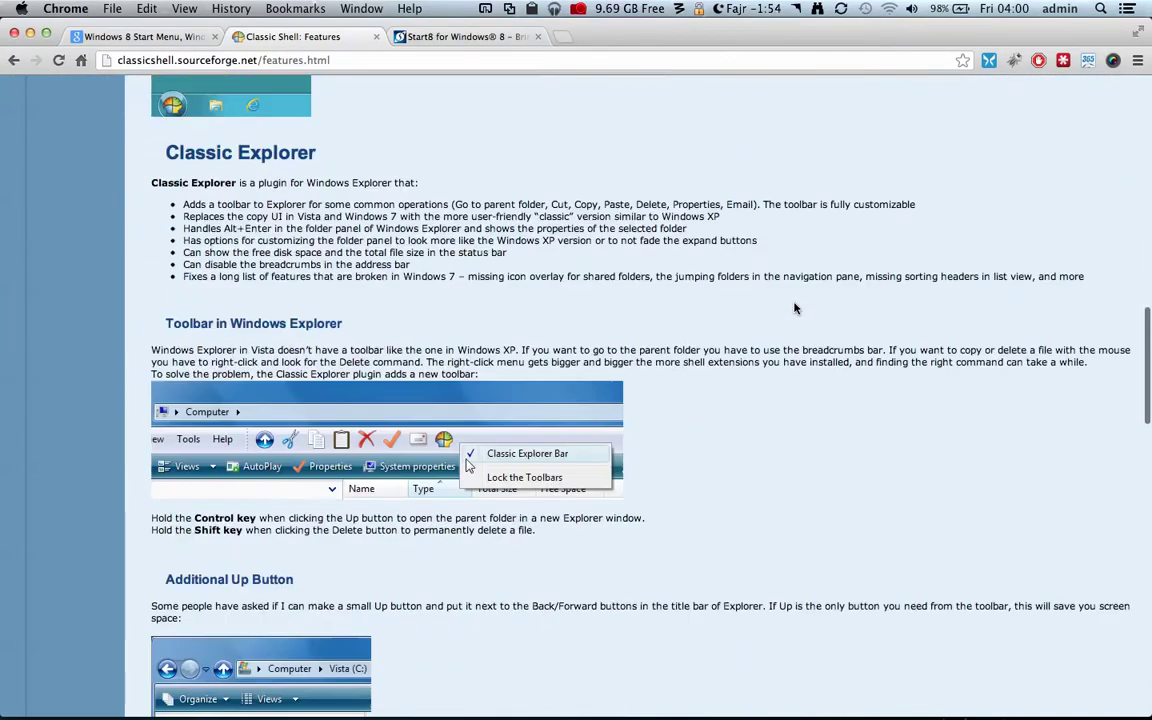
scroll(795, 308, up, 20)
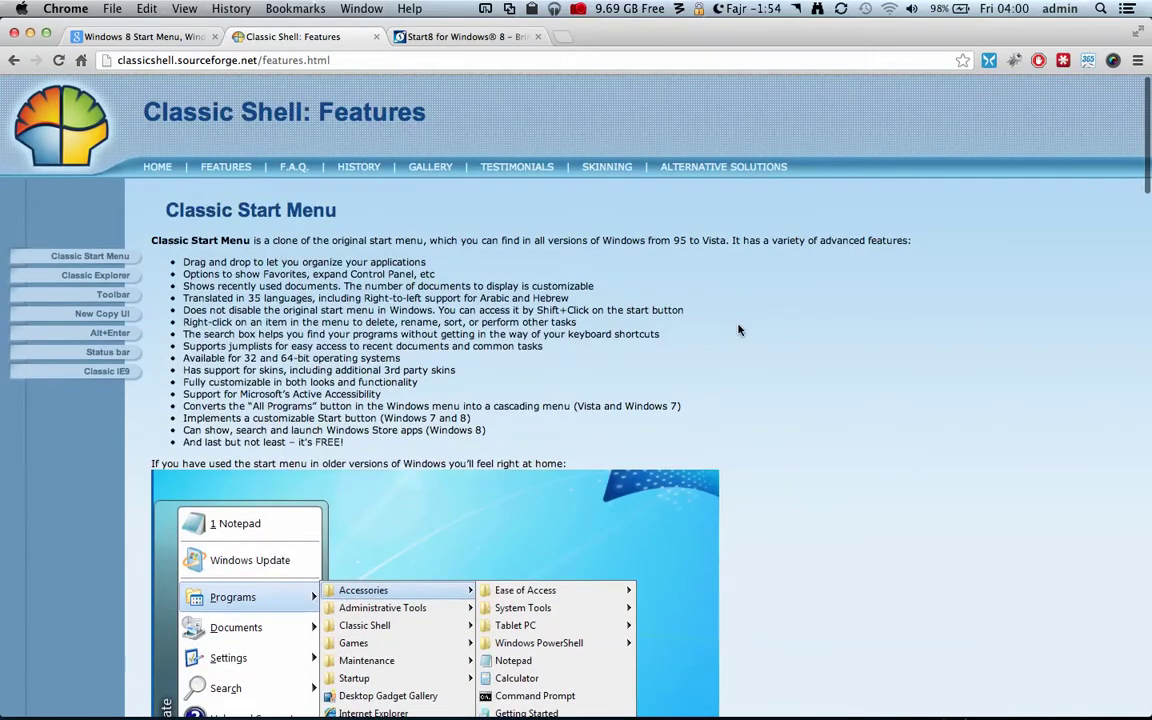
scroll(739, 331, down, 2)
scroll(739, 331, down, 6)
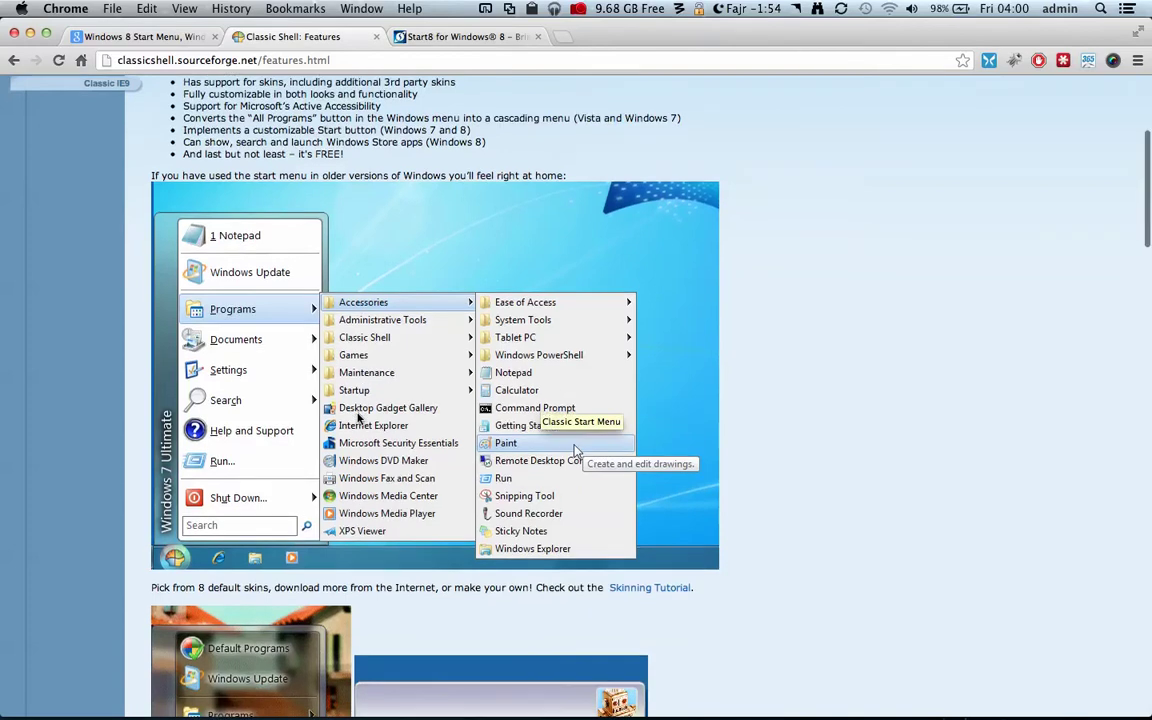
scroll(358, 418, down, 7)
scroll(358, 418, down, 1)
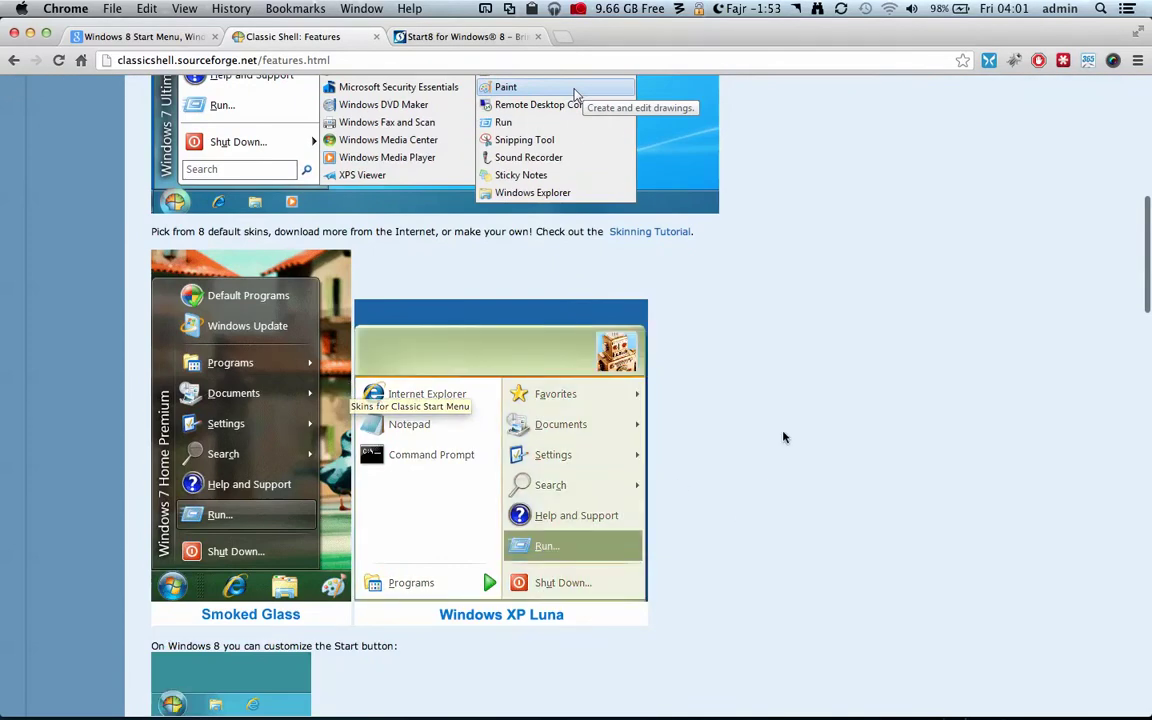
scroll(784, 434, down, 1)
scroll(784, 434, down, 3)
scroll(437, 301, down, 12)
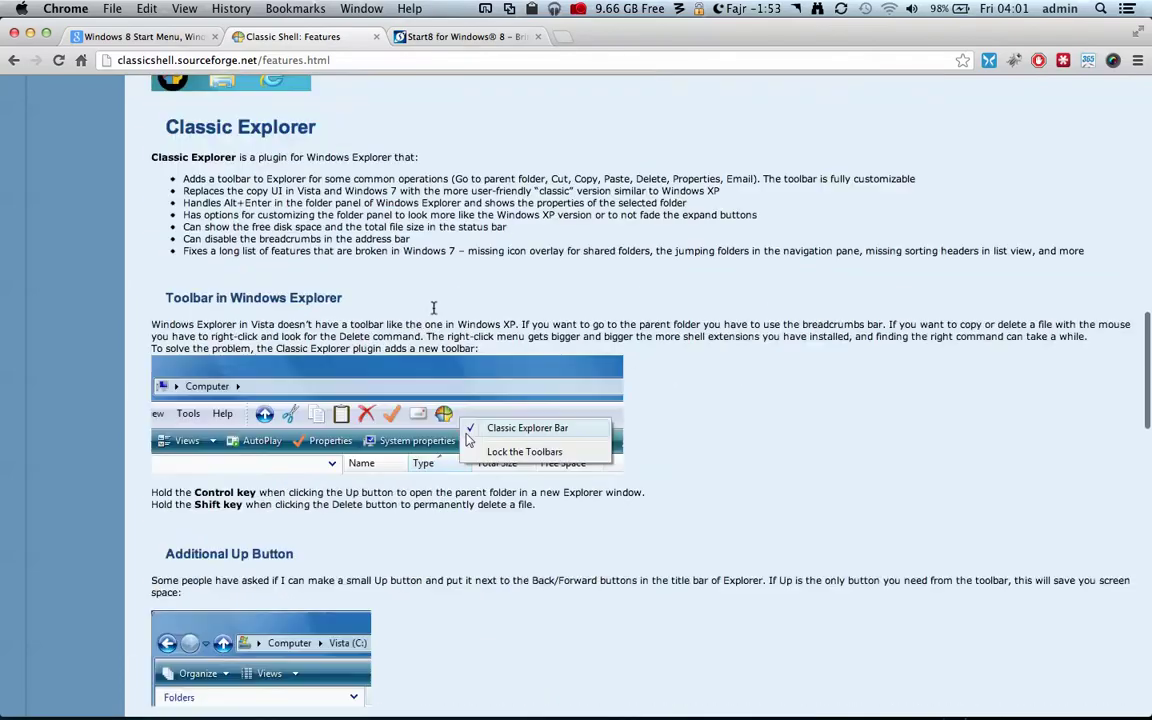
scroll(437, 310, down, 5)
scroll(436, 306, up, 20)
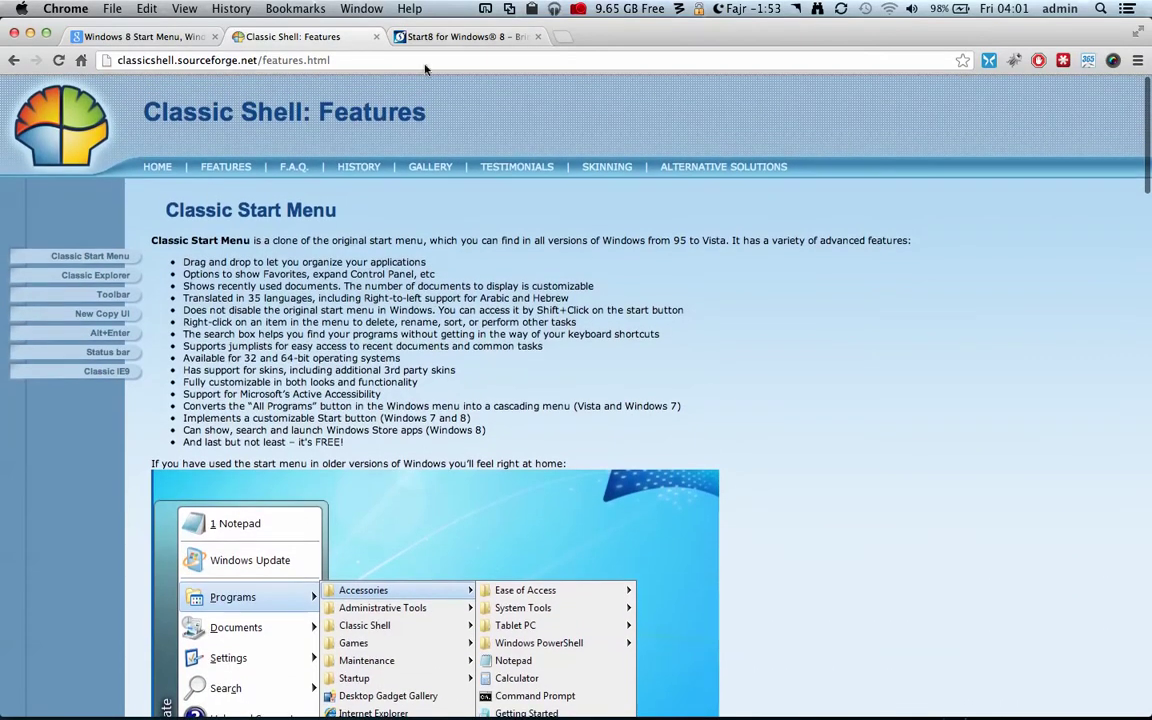
- Review the Stardock Start8 product page, briefly revisiting the ViStart tab
click(481, 36)
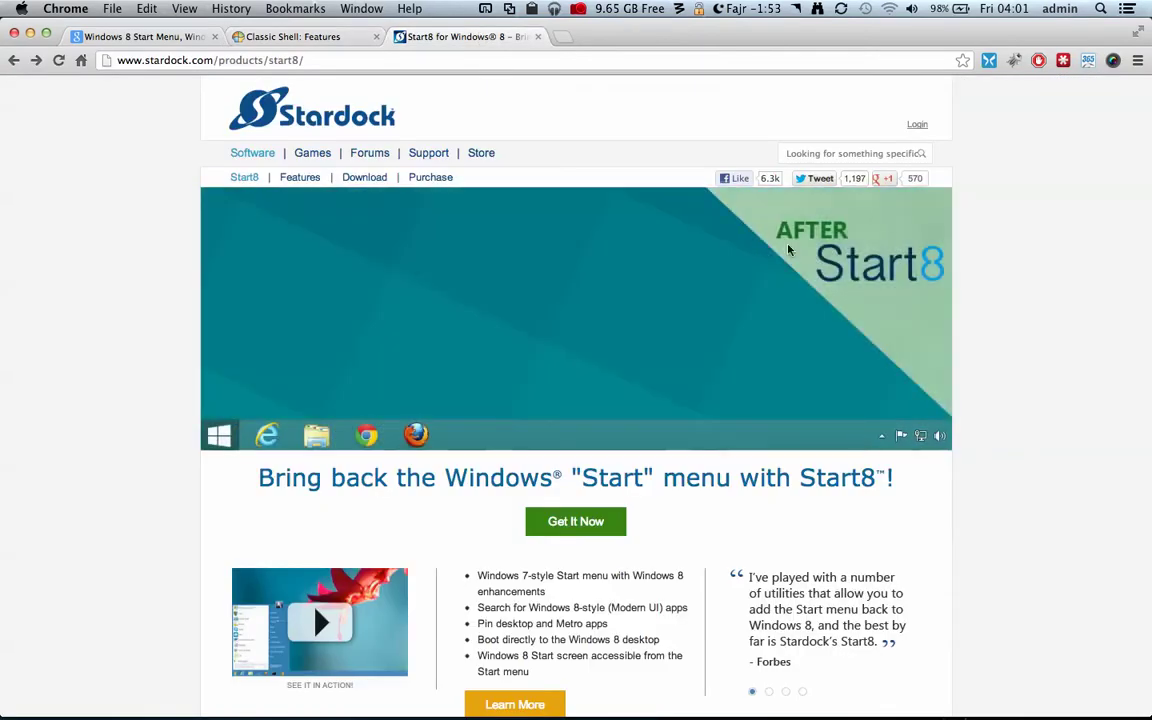
scroll(1008, 293, down, 3)
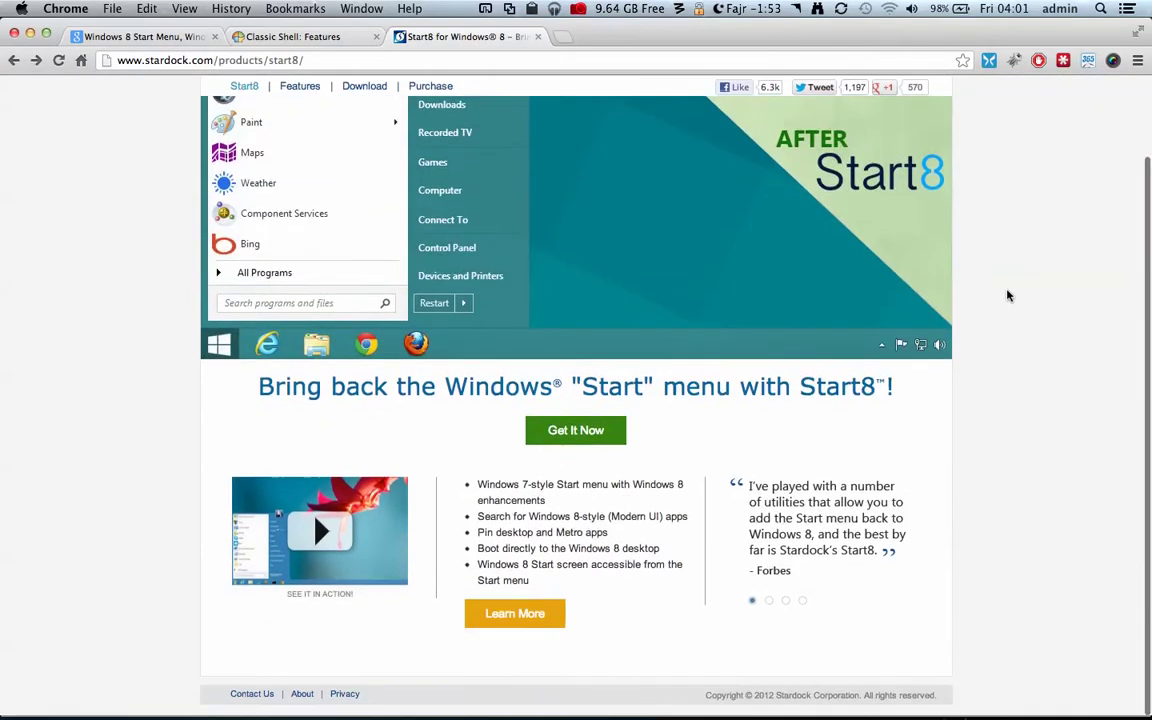
scroll(1008, 295, up, 3)
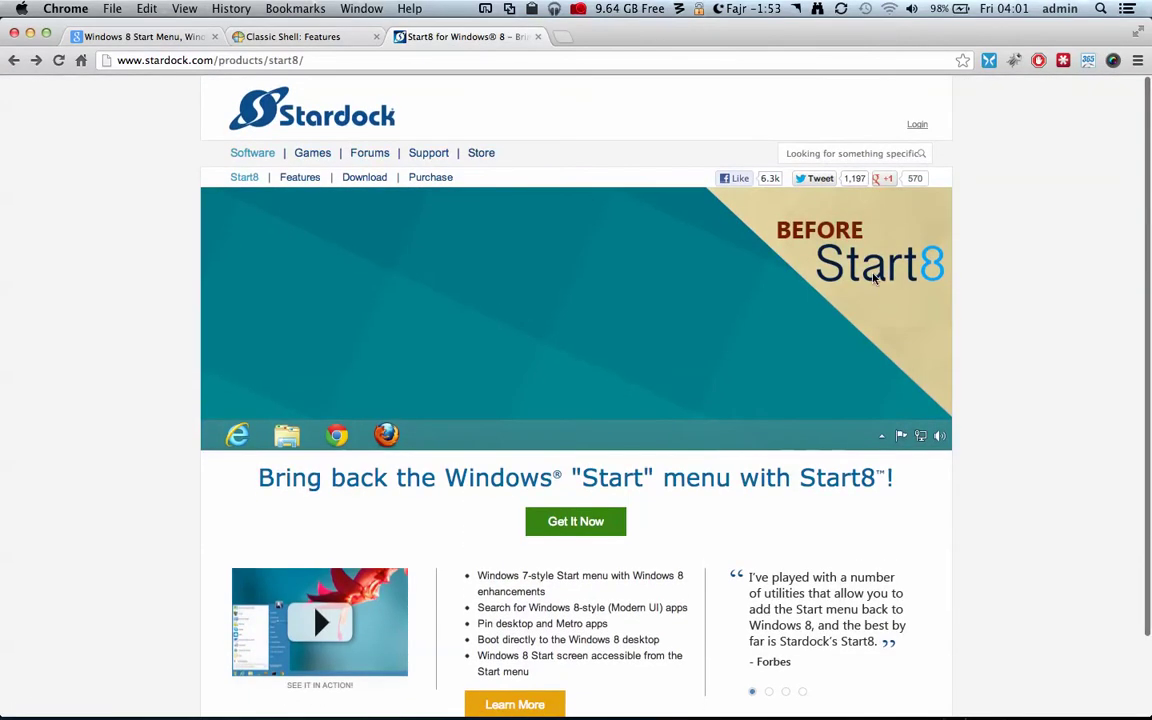
click(165, 37)
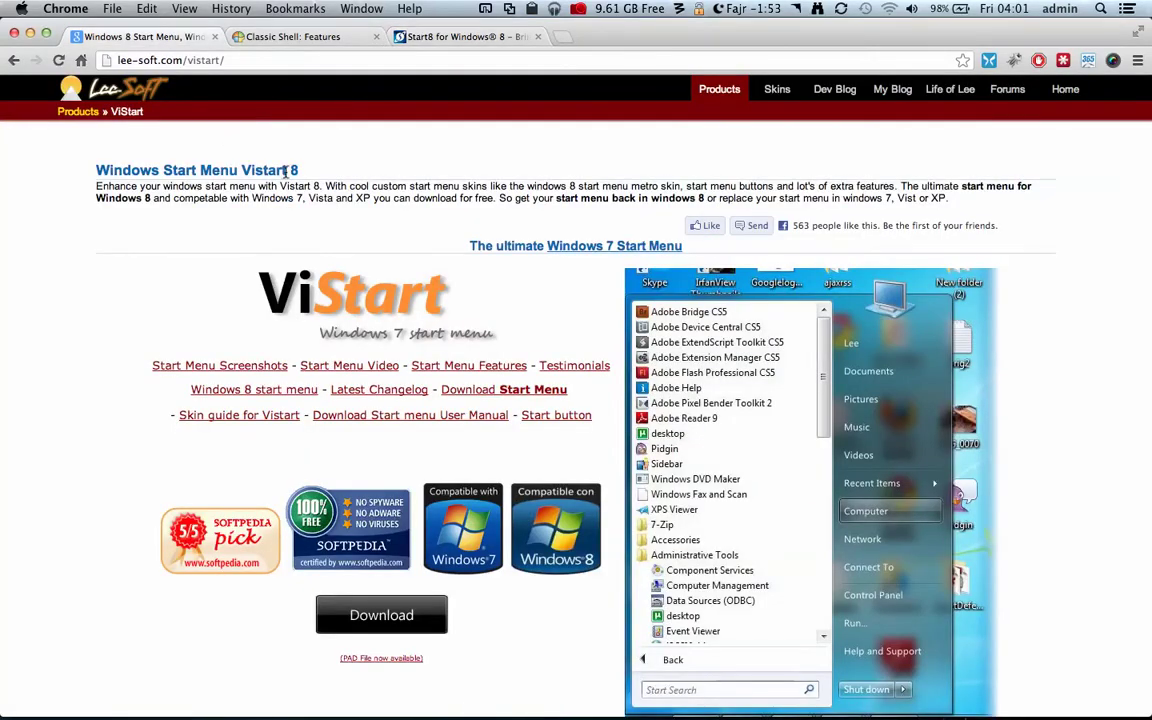
click(412, 37)
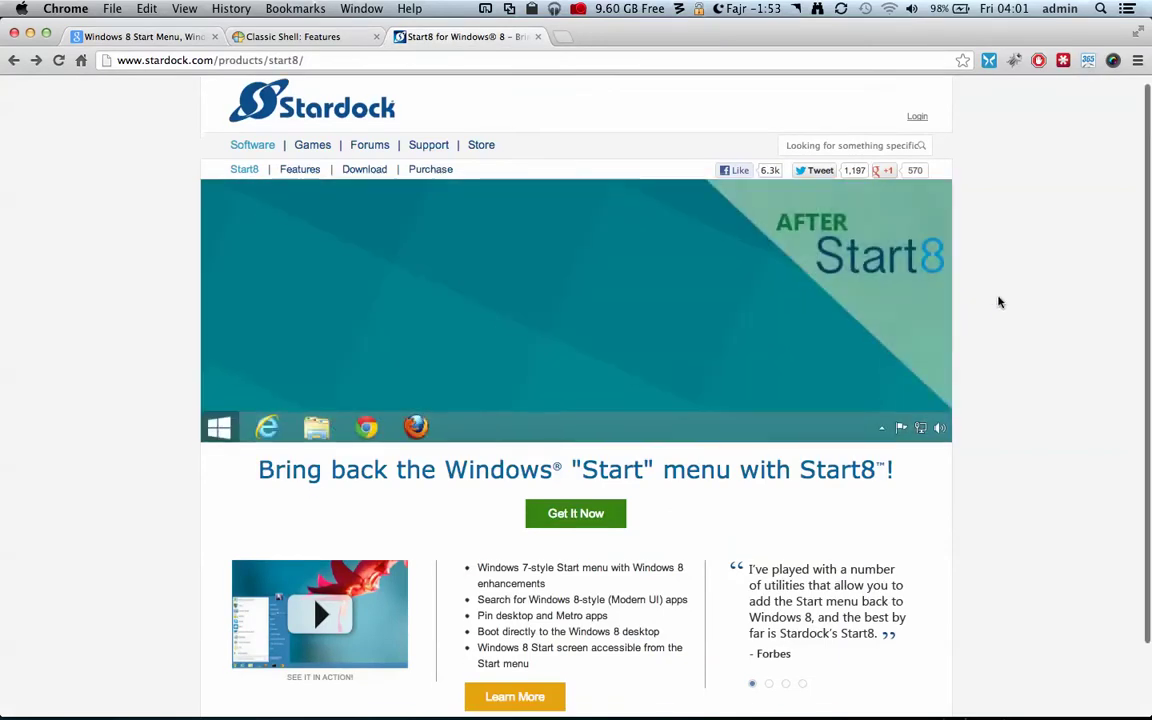
scroll(998, 303, down, 2)
scroll(998, 303, up, 3)
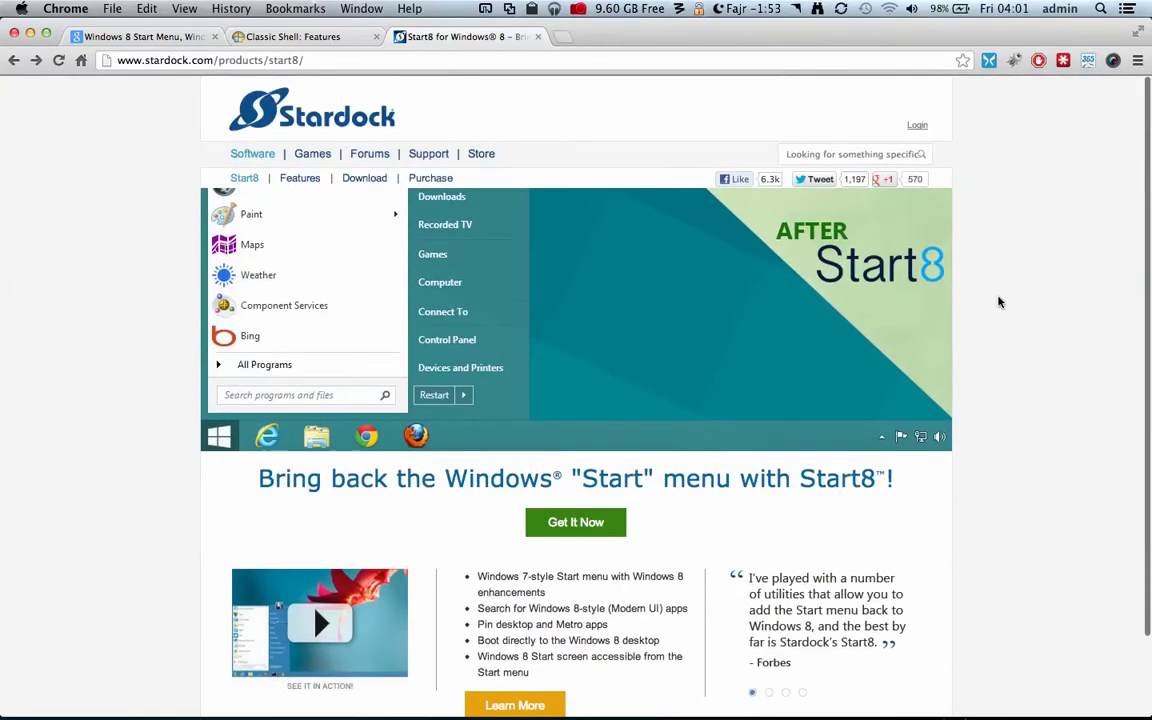
scroll(998, 303, down, 2)
scroll(998, 303, up, 2)
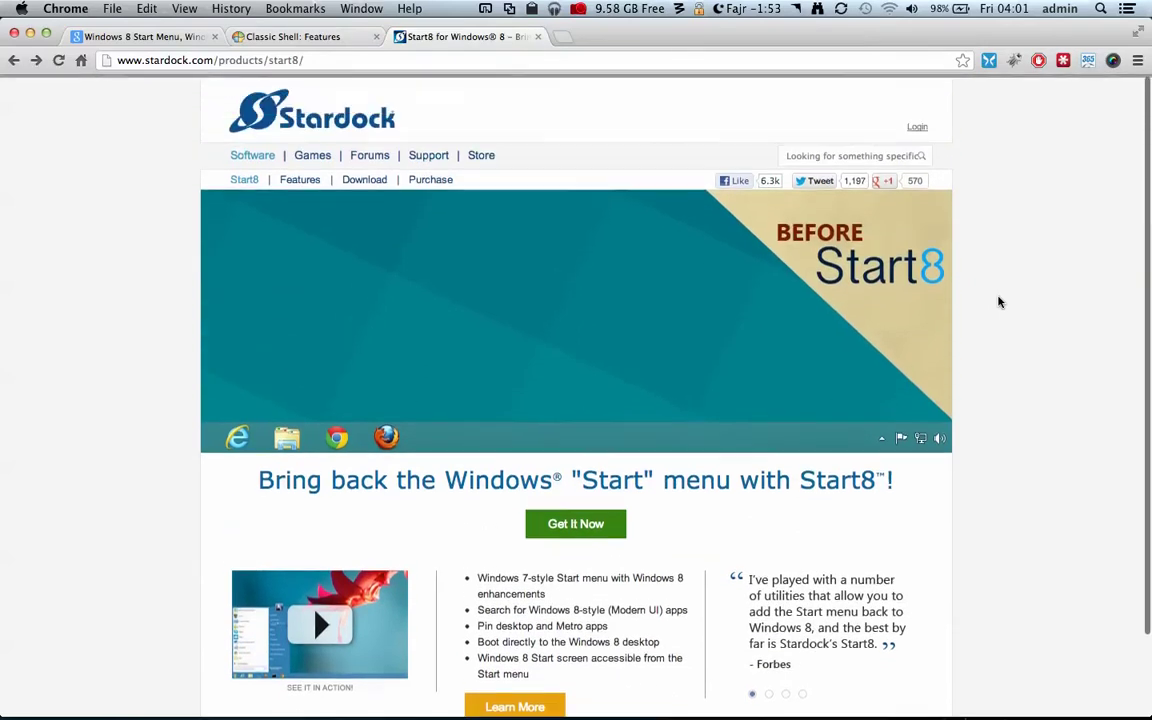
scroll(998, 303, down, 2)
scroll(998, 303, up, 3)
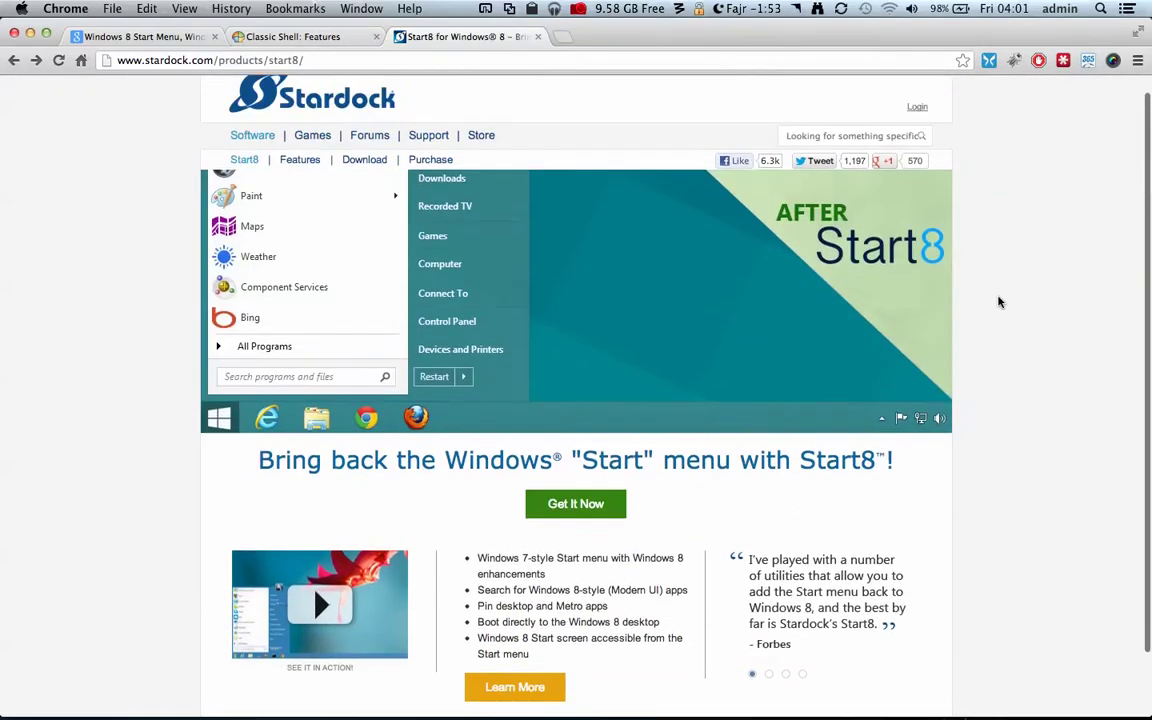
scroll(998, 303, down, 2)
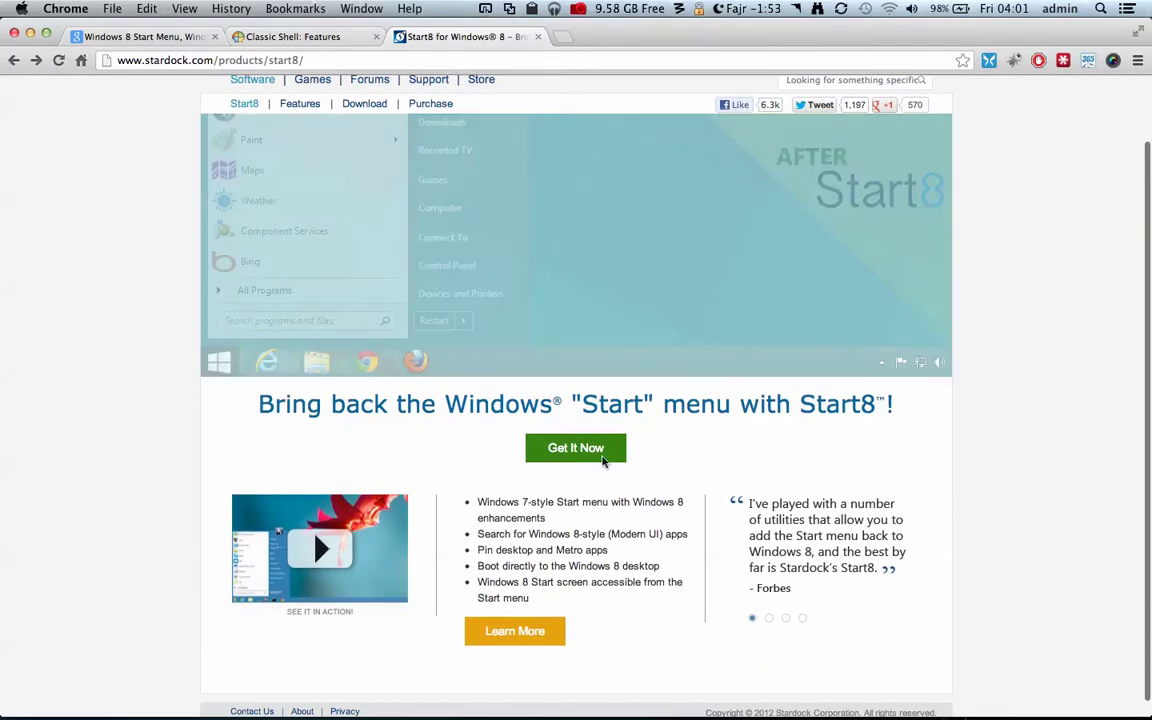
- Go to the Start8 download page and request the free trial via 'Try it Free!'
click(559, 456)
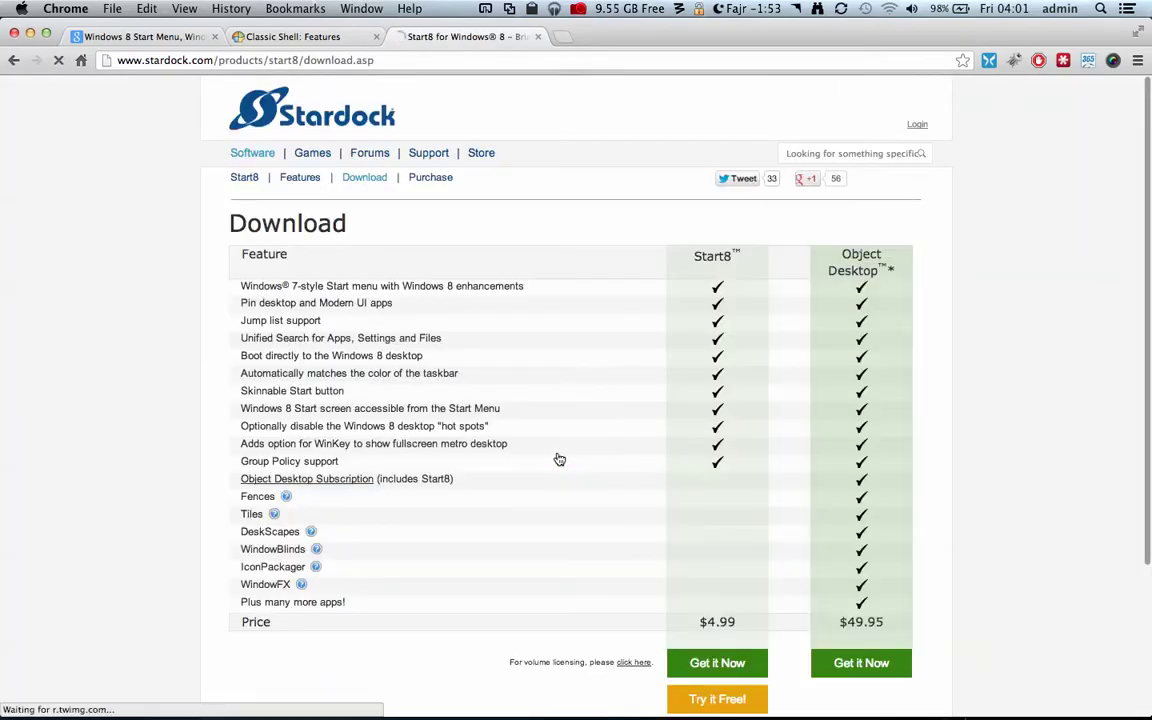
scroll(930, 423, down, 3)
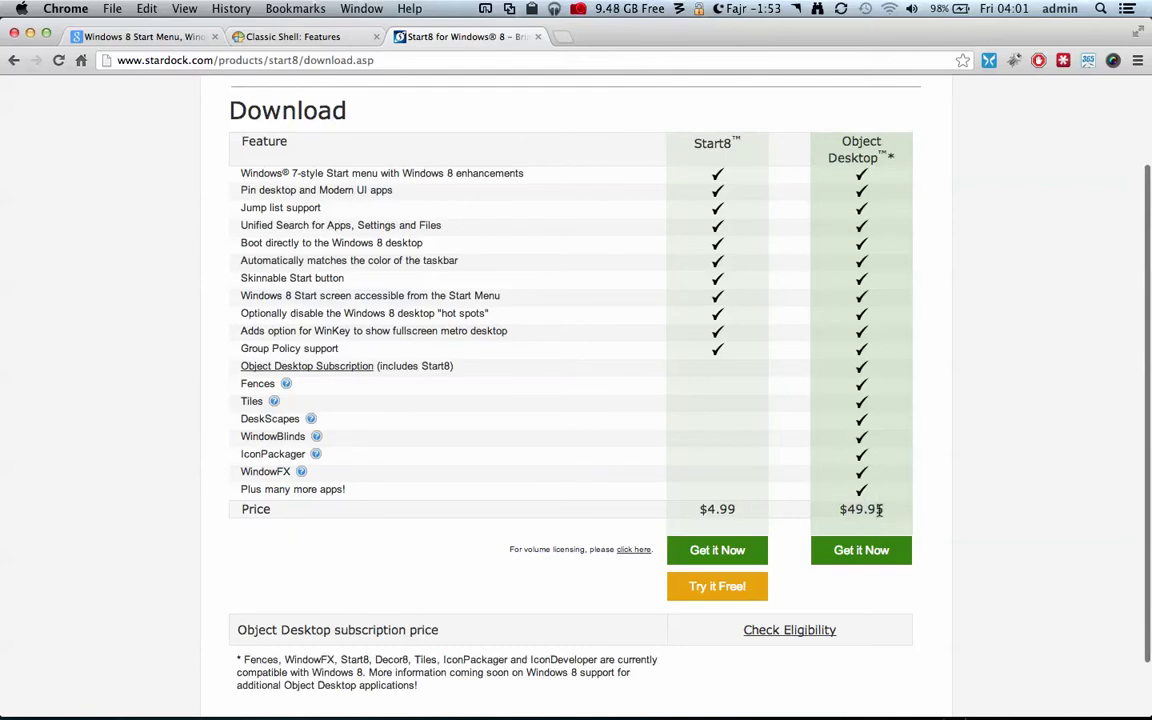
click(718, 586)
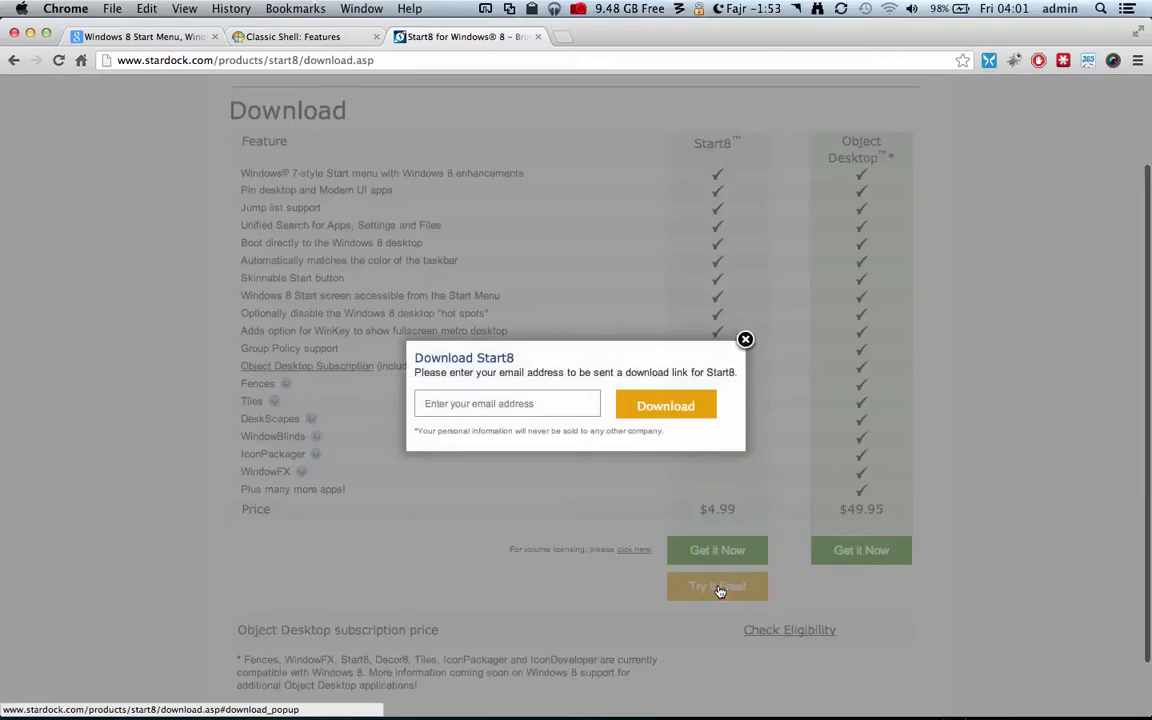
- Enter an e-mail address in the Download Start8 popup to get the link, then switch to Windows 8
click(556, 406)
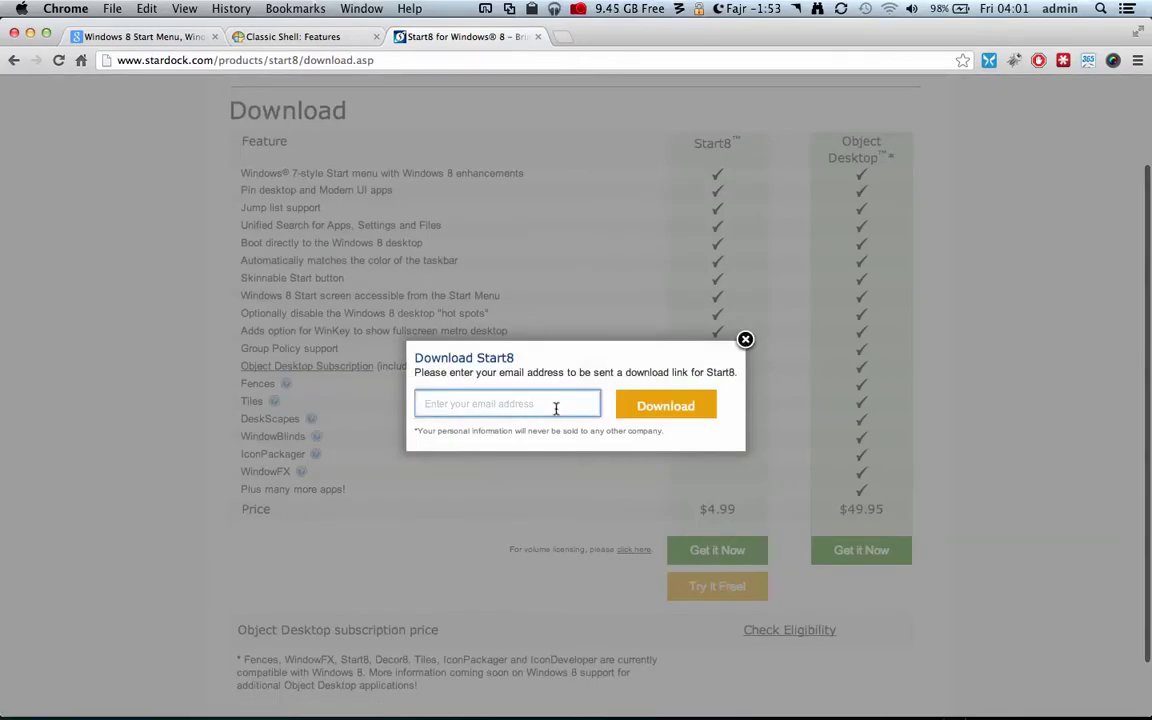
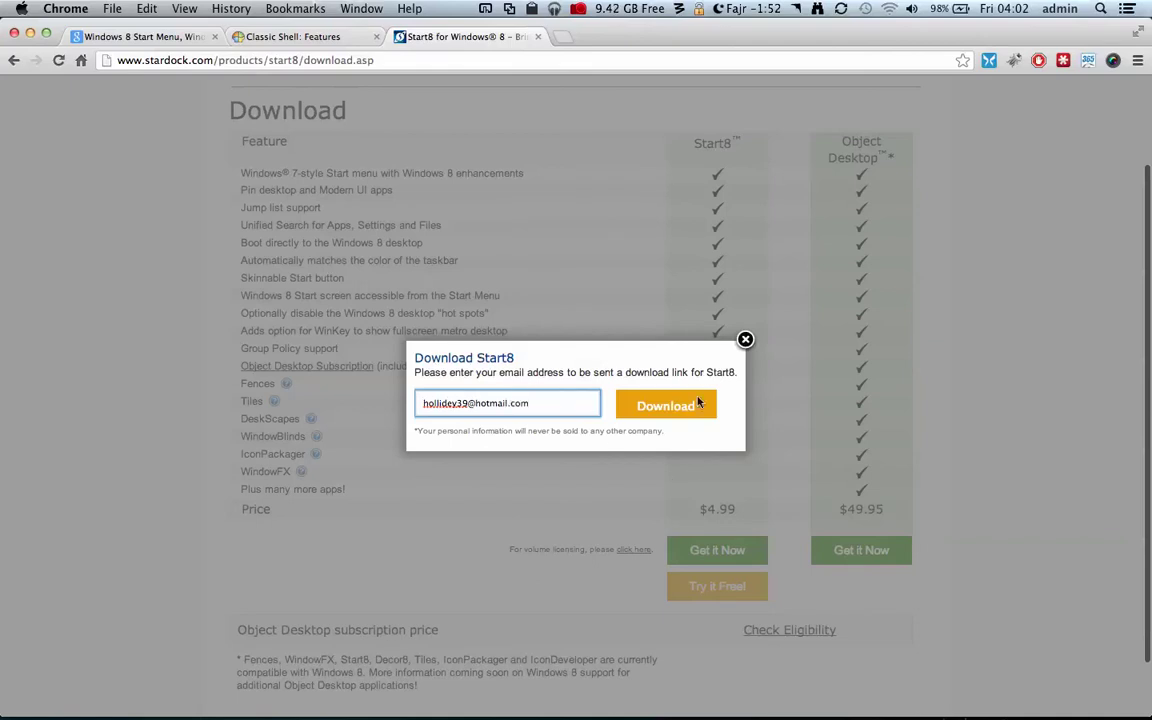
click(689, 412)
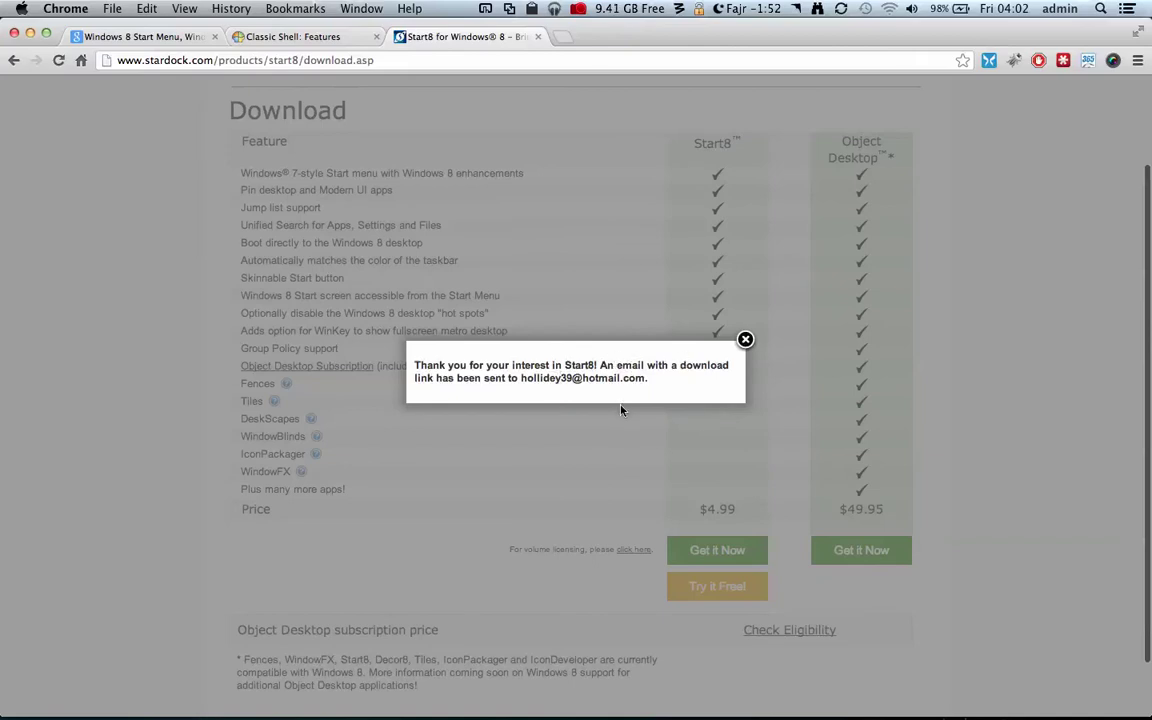
key(ctrl+Right)
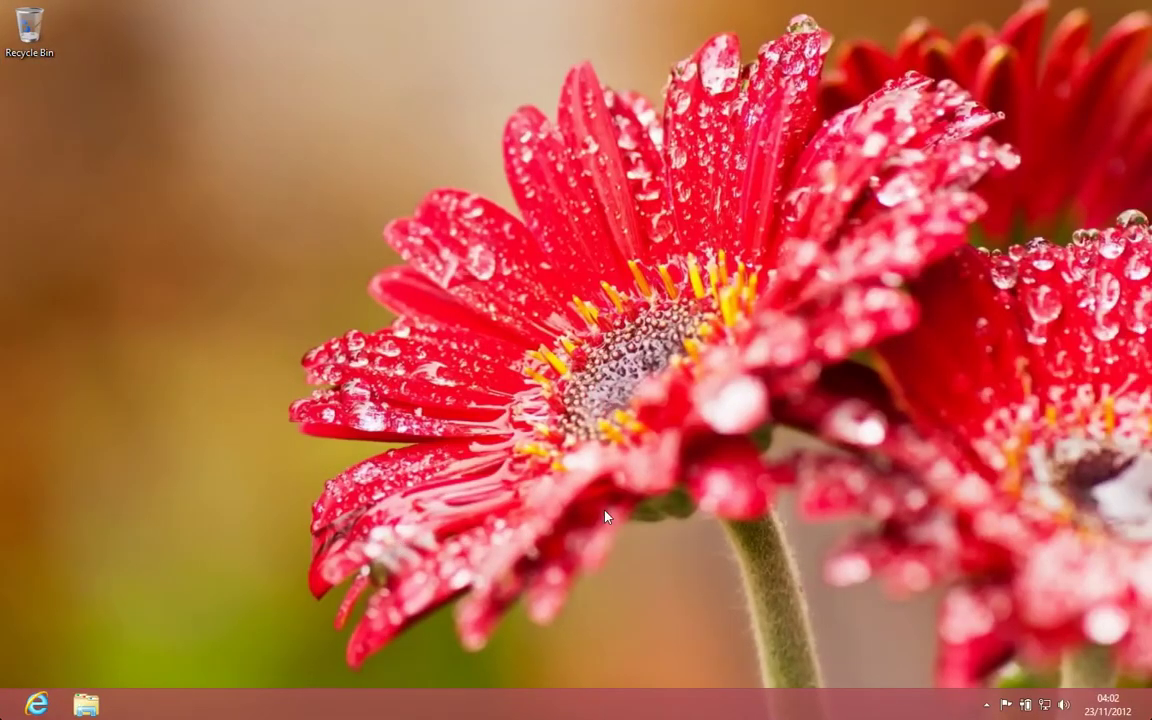
- Search the Windows 8 Start screen for 'mail' to find the Mail app
key(super)
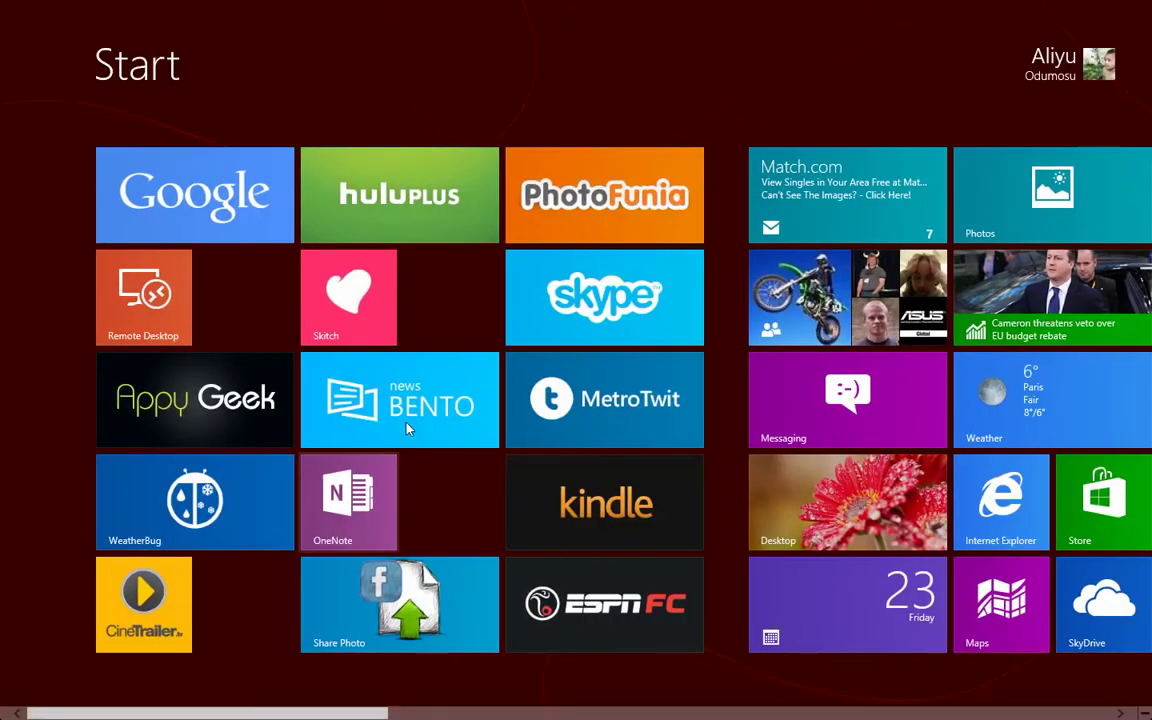
scroll(500, 310, down, 2)
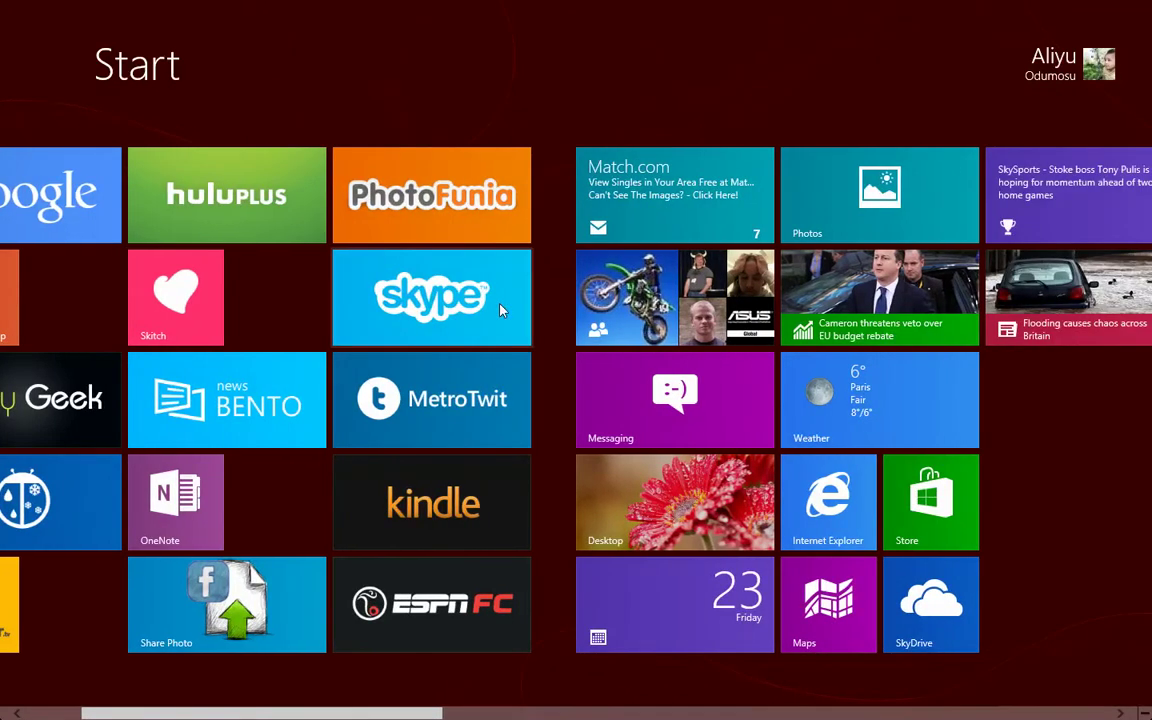
text(mail)
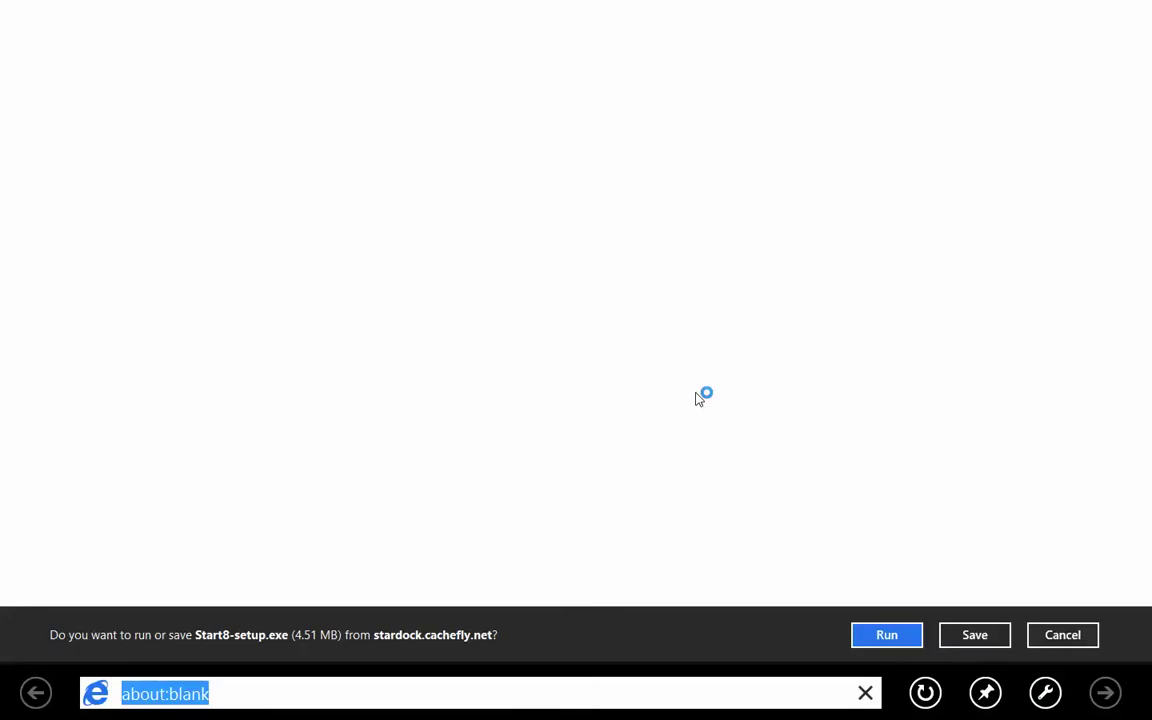
- Run Start8-setup.exe, approve User Account Control, accept the licence and finish the installation
click(869, 636)
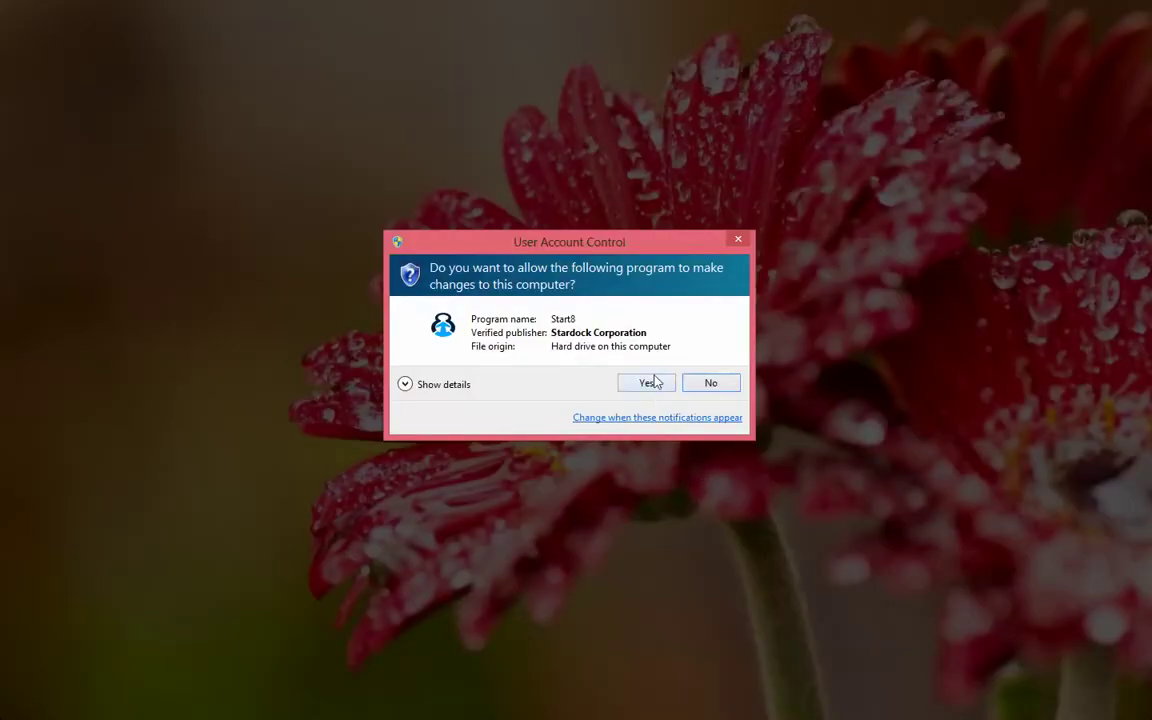
click(648, 385)
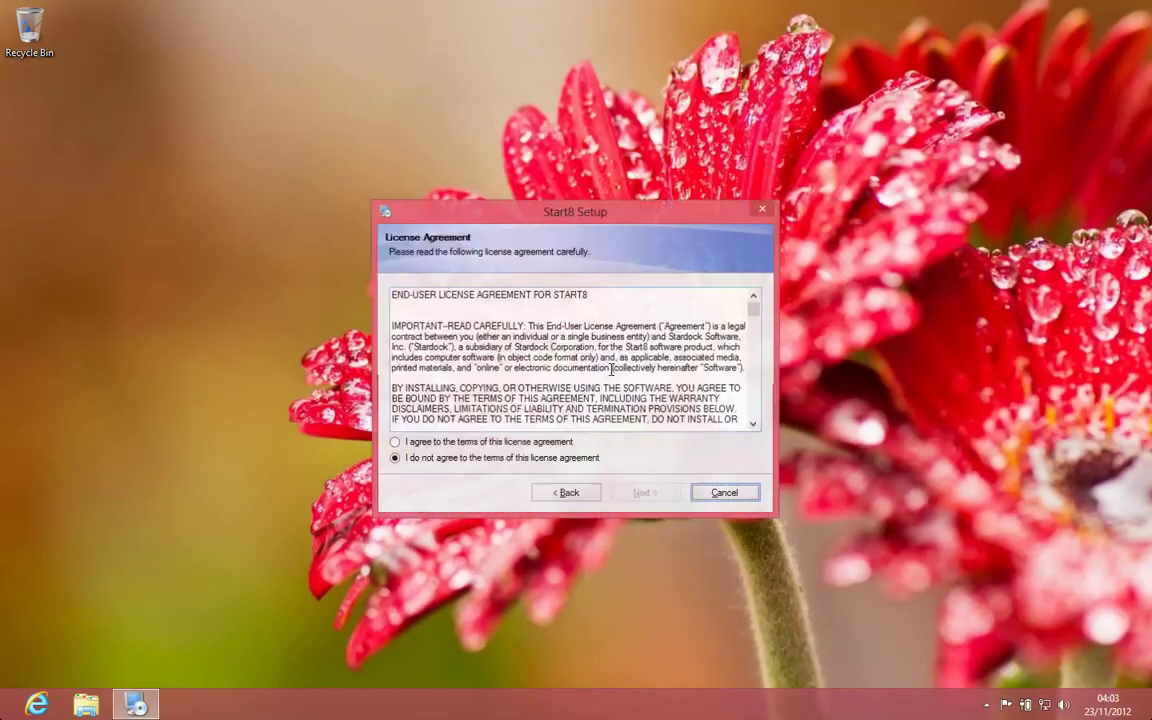
click(396, 444)
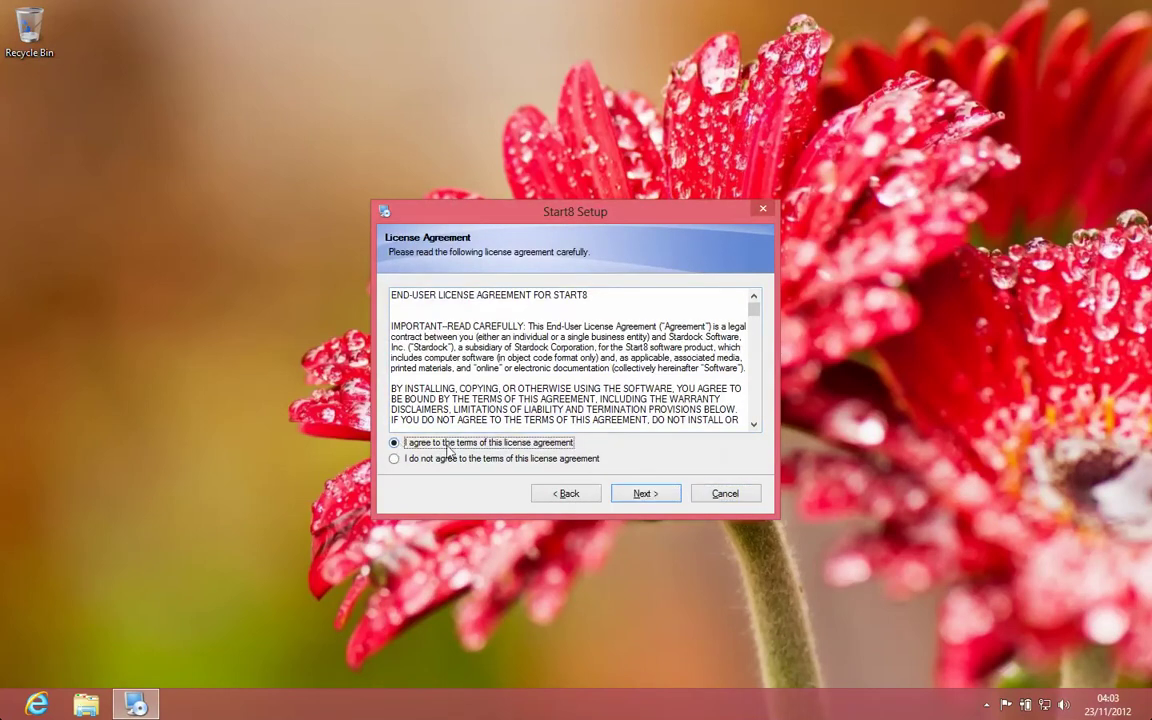
click(637, 495)
click(634, 495)
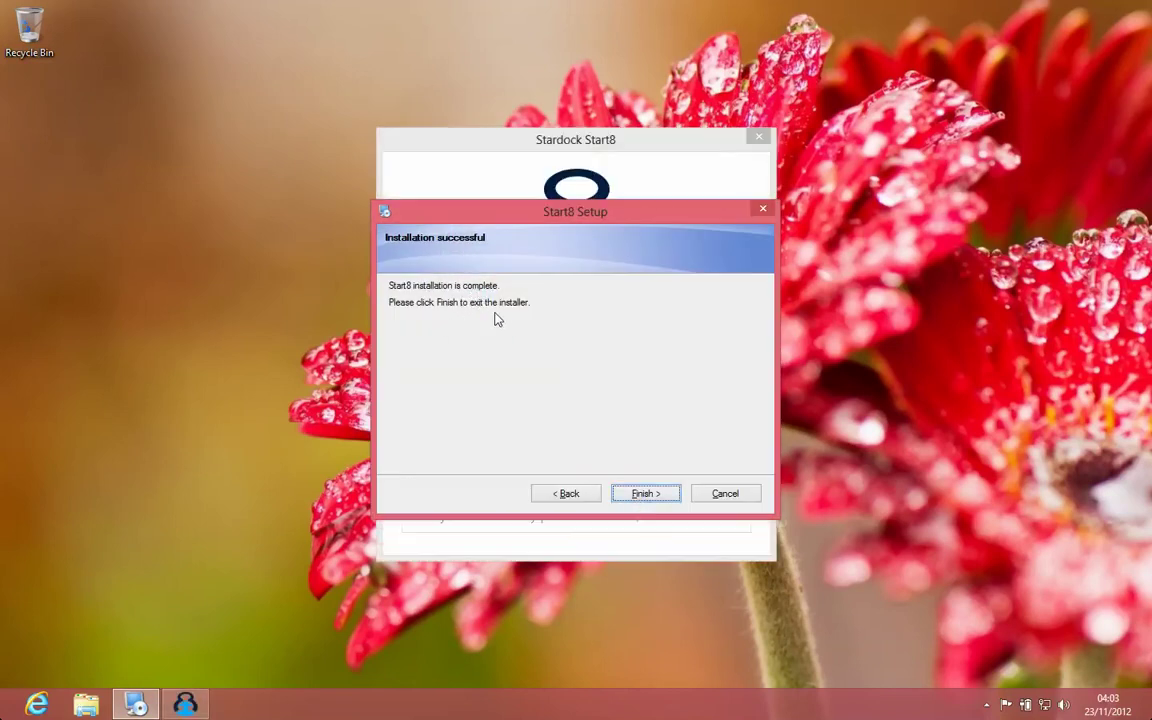
click(664, 494)
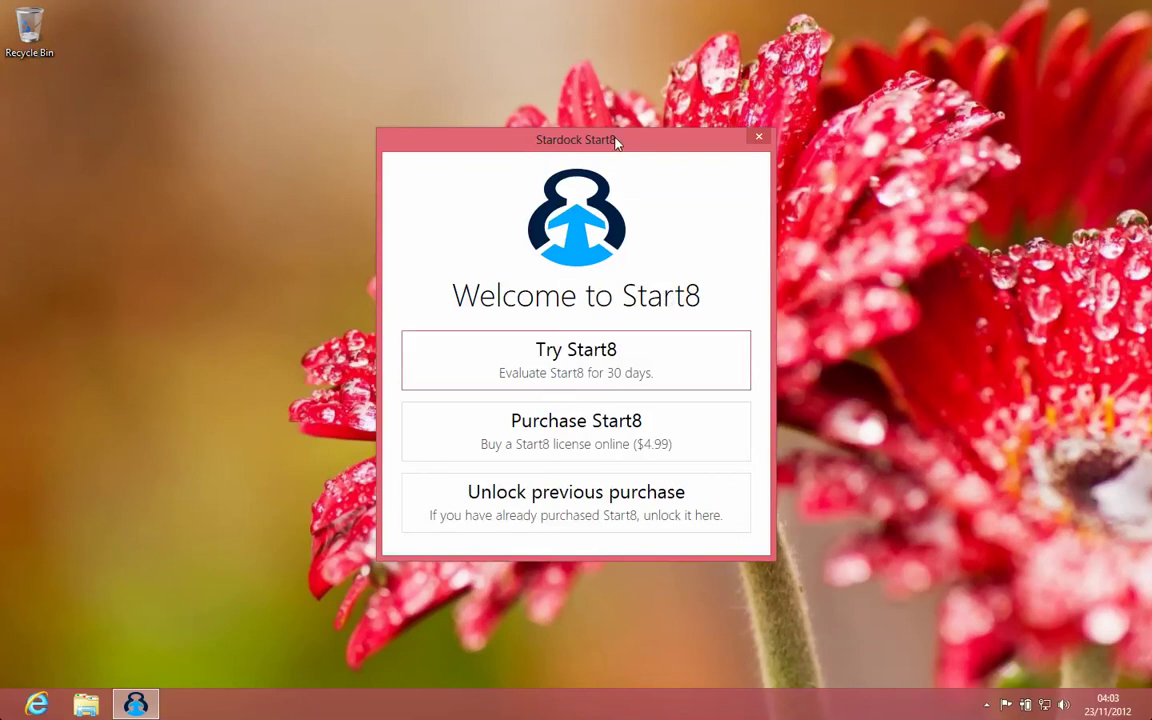
drag(615, 141, 625, 144)
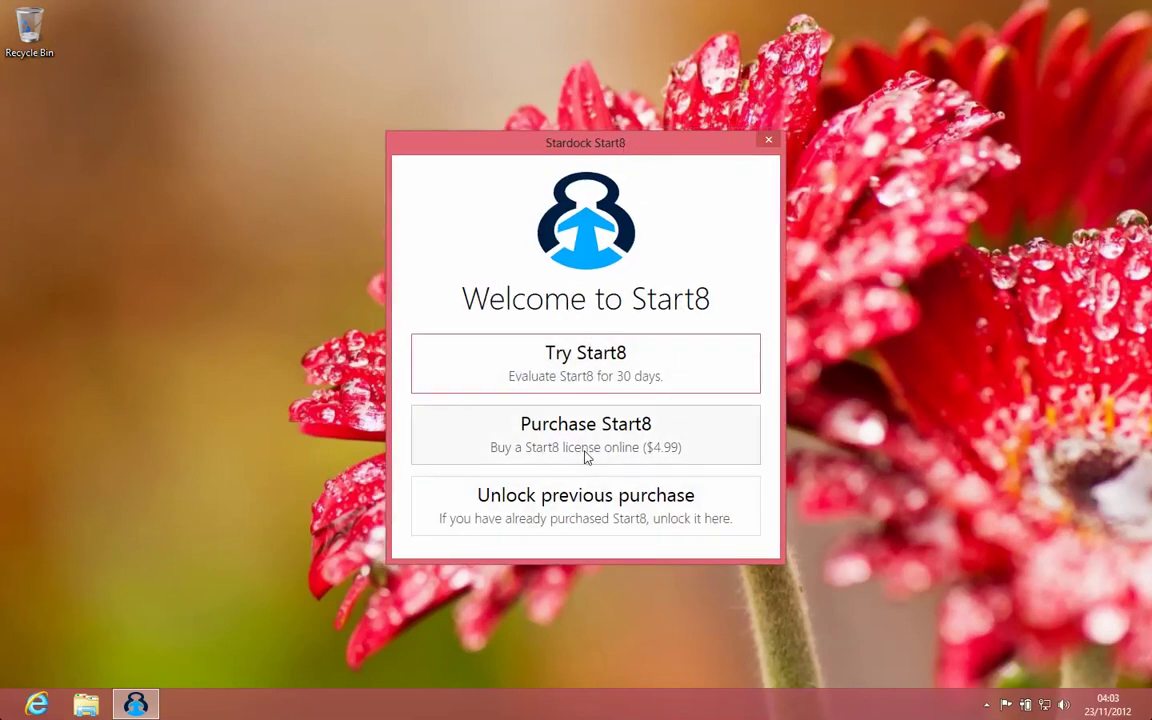
- Choose Try Start8 to begin the 30-day trial
click(586, 365)
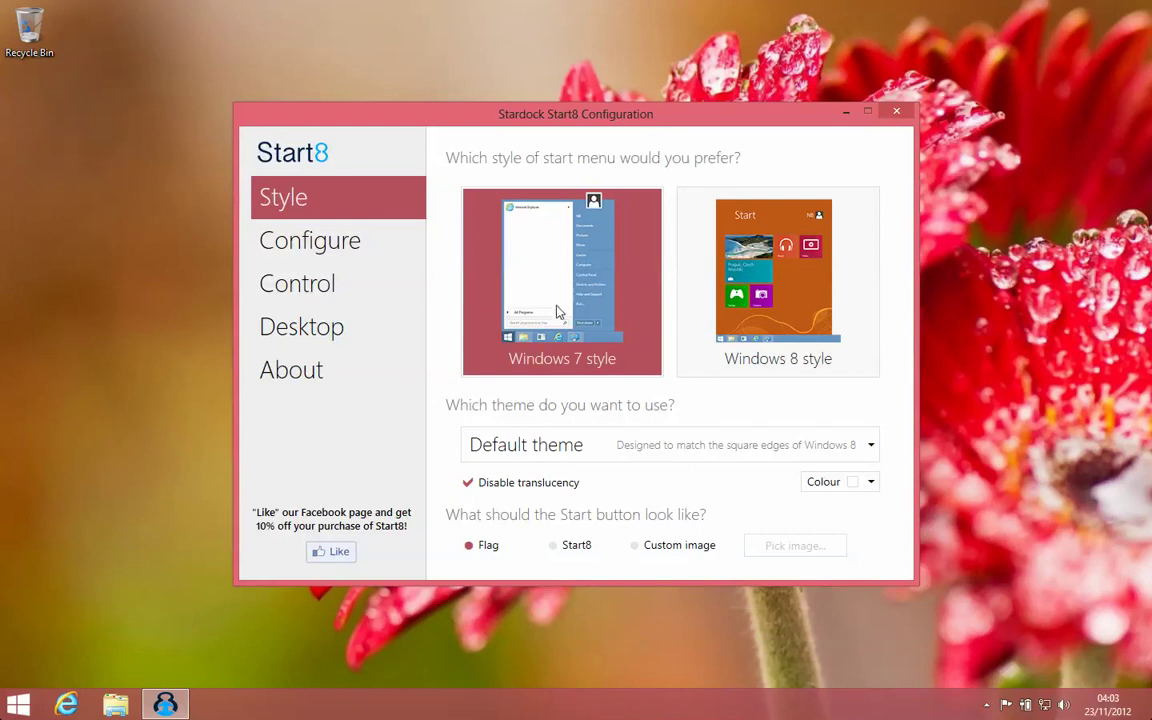
- Minimize the Start8 Configuration window and open the Windows 7-style Start menu from the new button
click(18, 706)
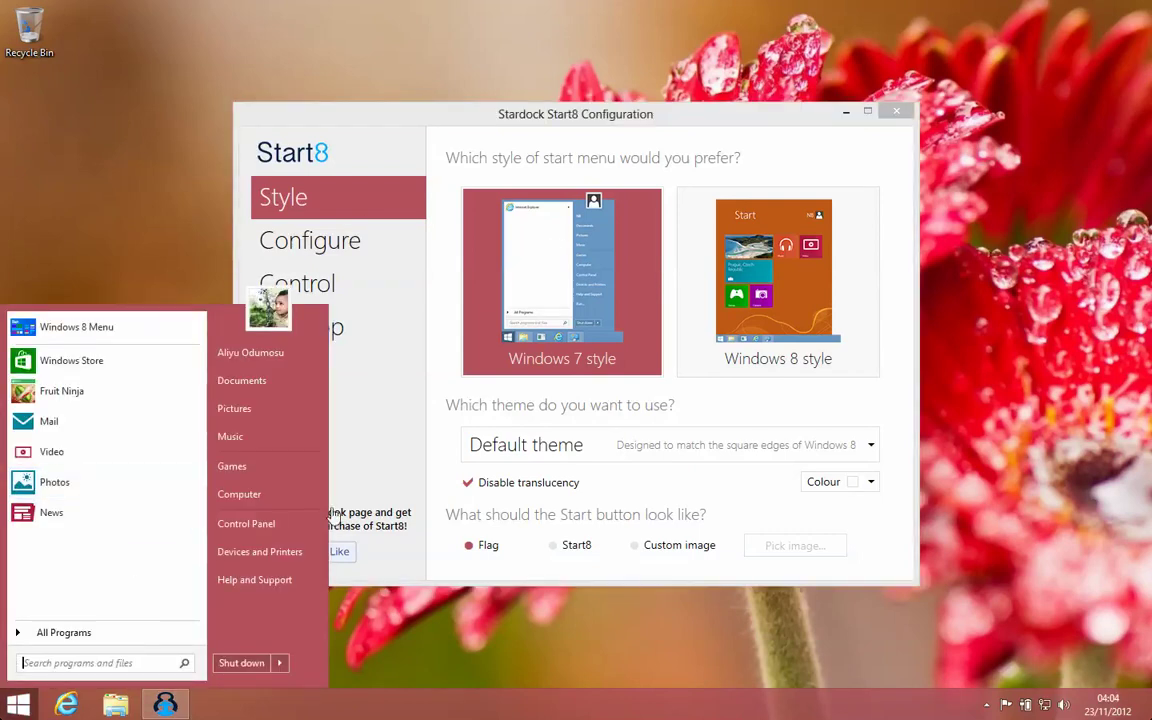
click(846, 114)
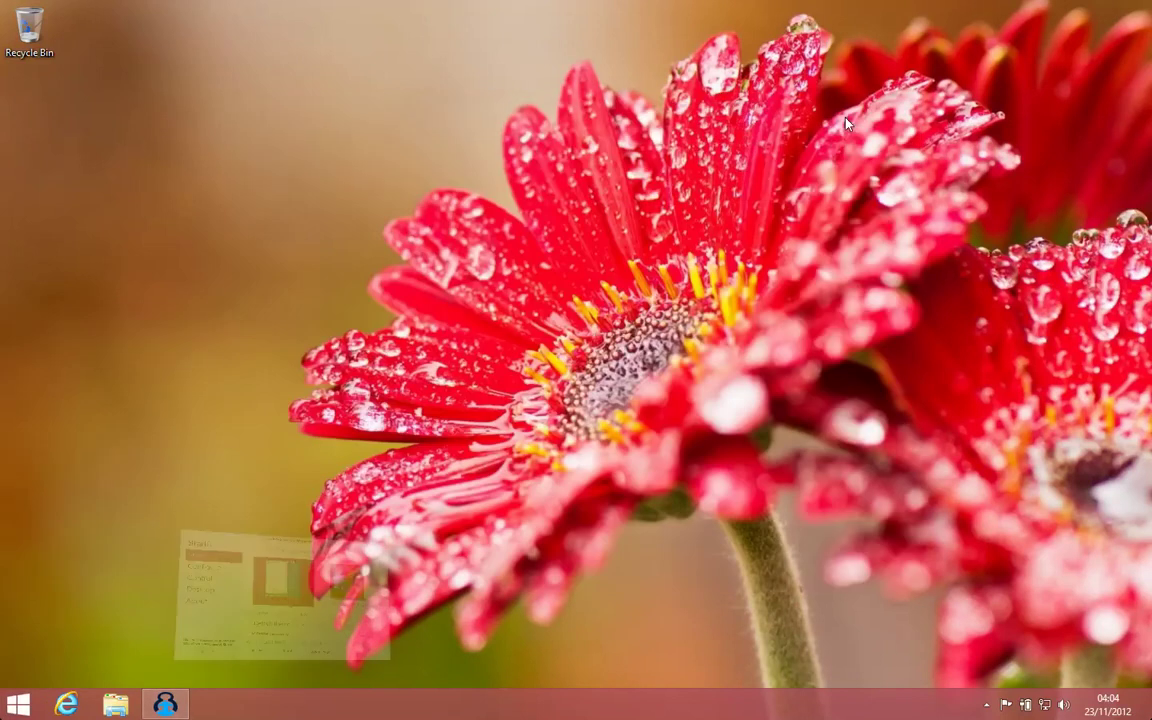
click(14, 702)
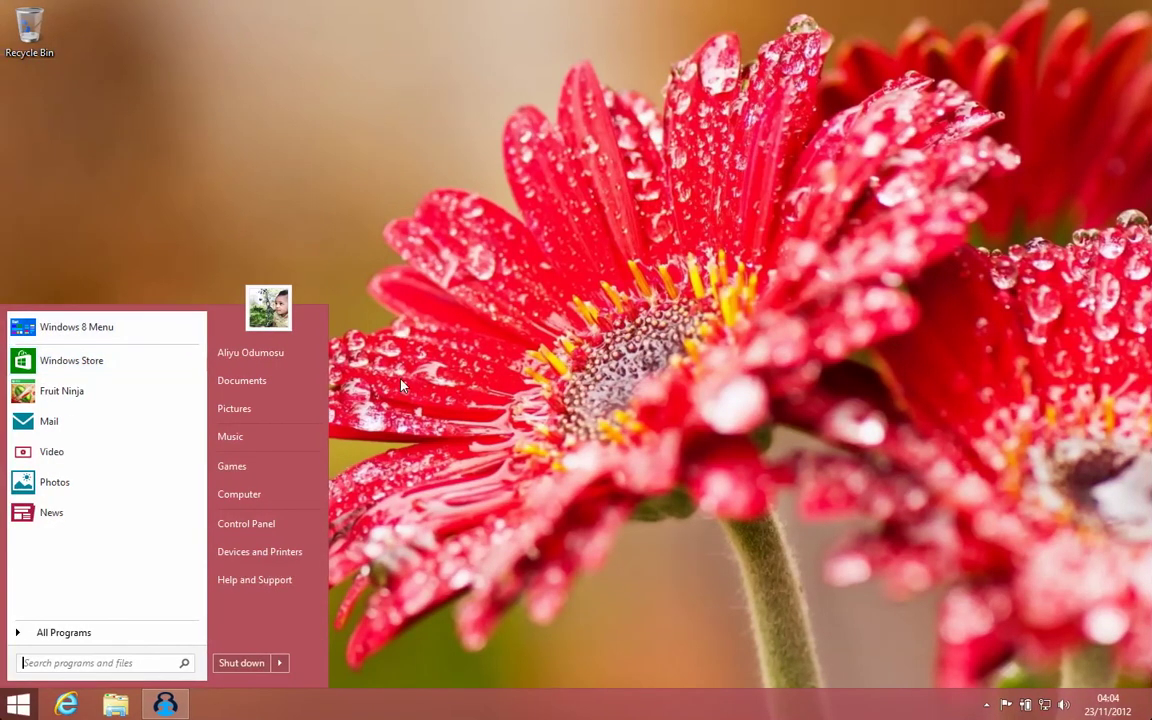
click(401, 385)
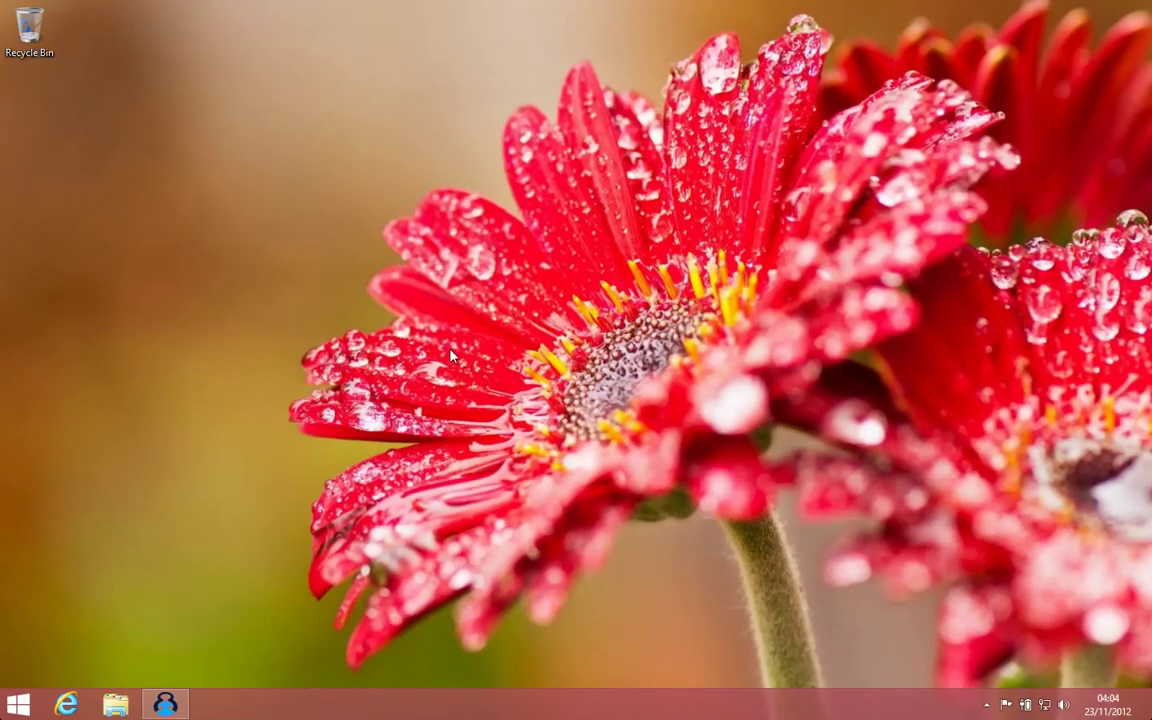
- Toggle the Start menu with the Windows key and Start button, closing it by clicking the desktop
key(super)
click(537, 378)
key(super)
click(537, 378)
key(super)
click(537, 378)
key(super)
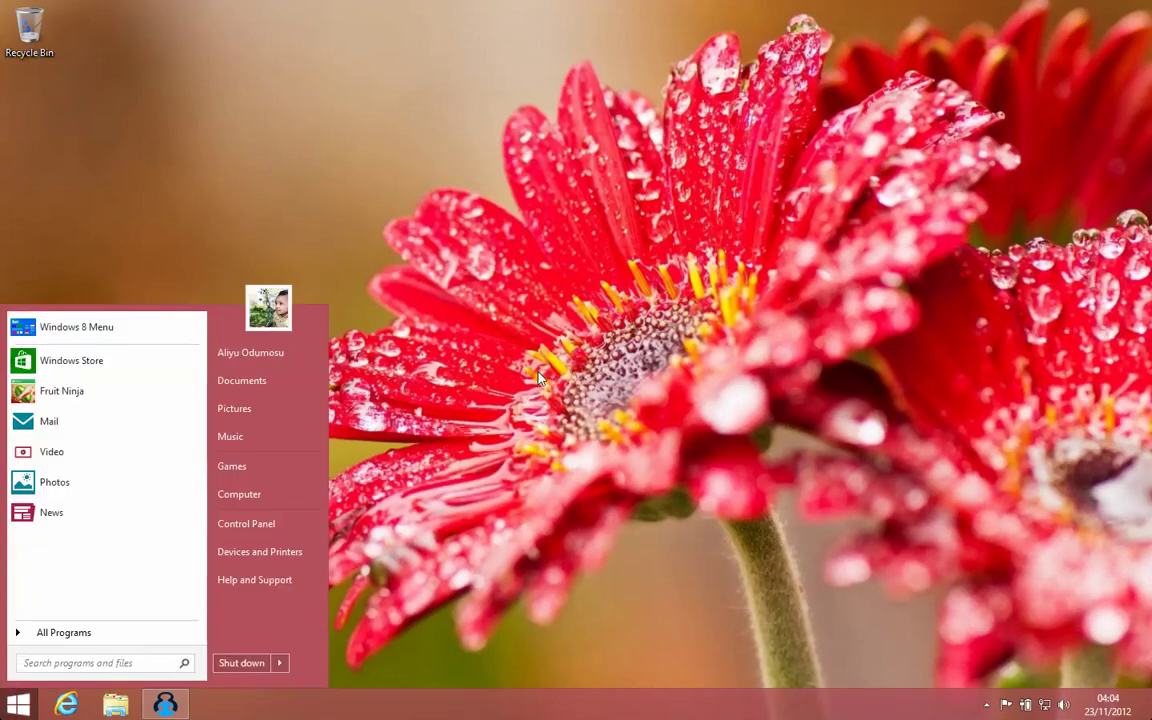
key(super)
key(super)
key(super)
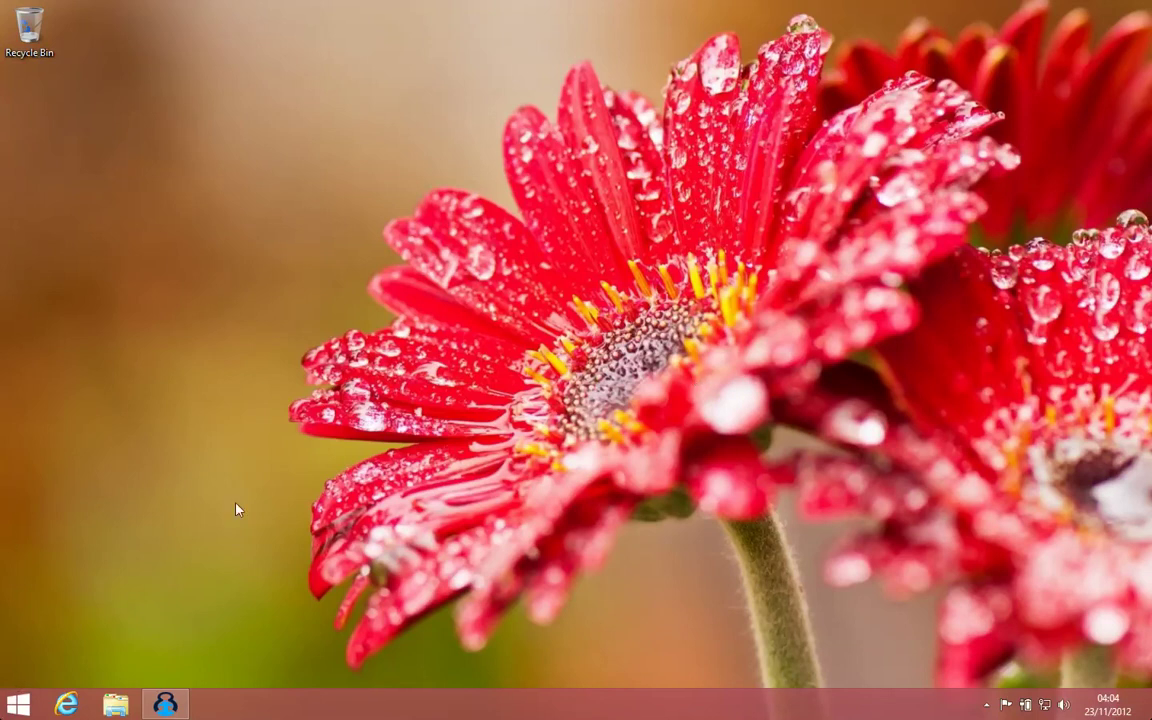
click(16, 711)
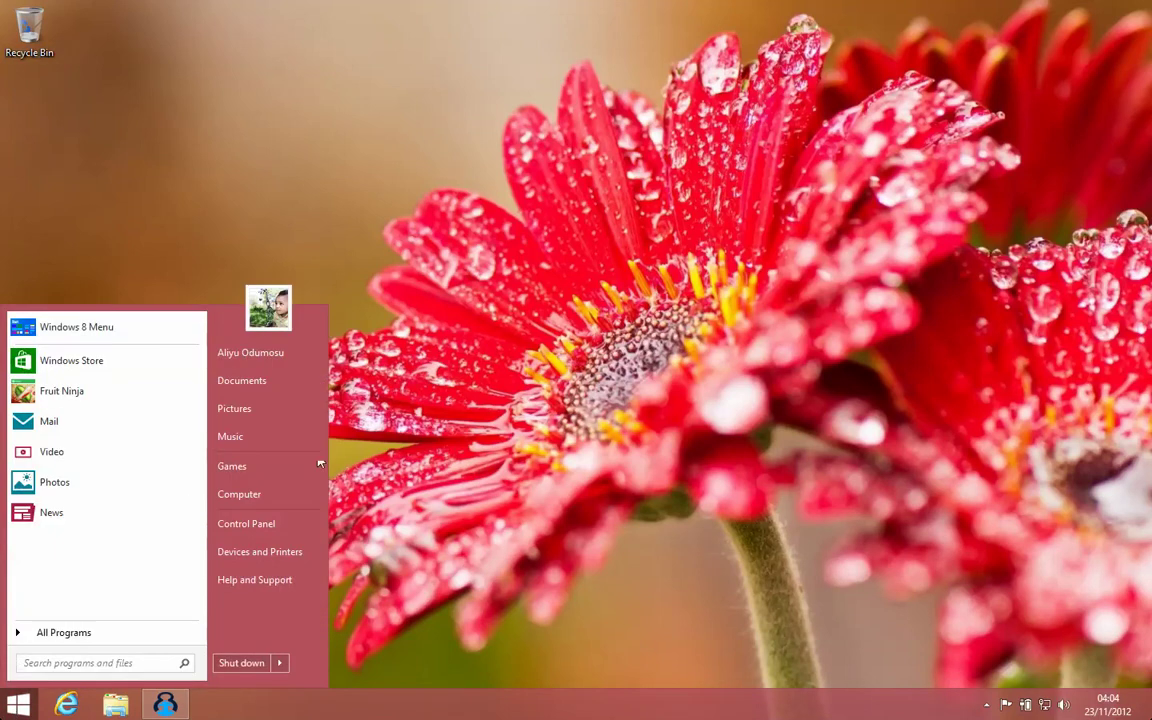
click(627, 466)
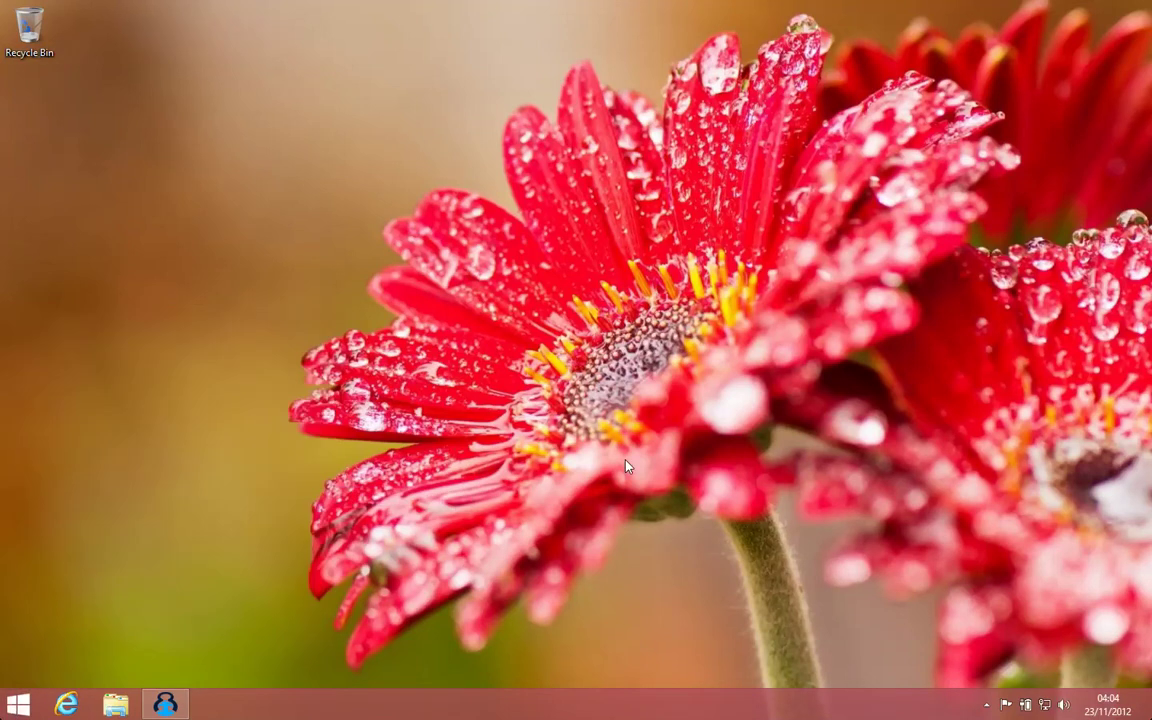